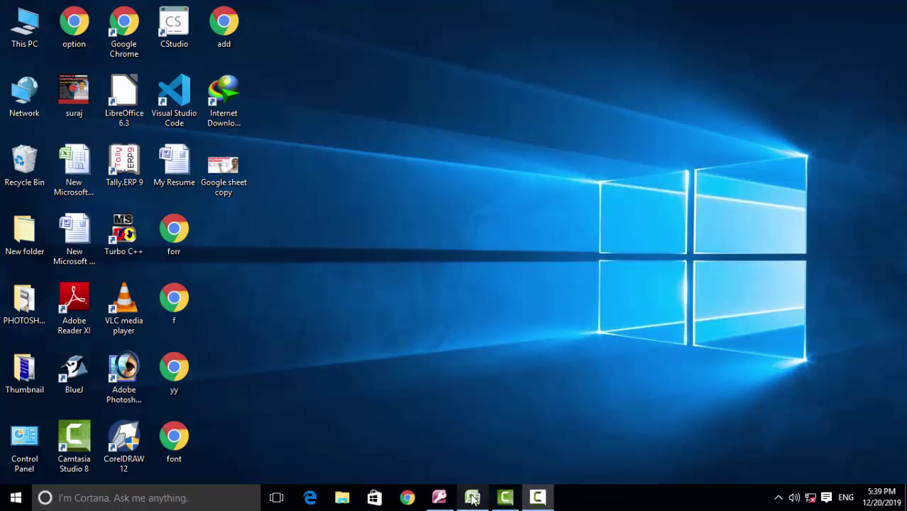
Restore the Book1 Excel window from the taskbar.
mouse_move(472, 498)
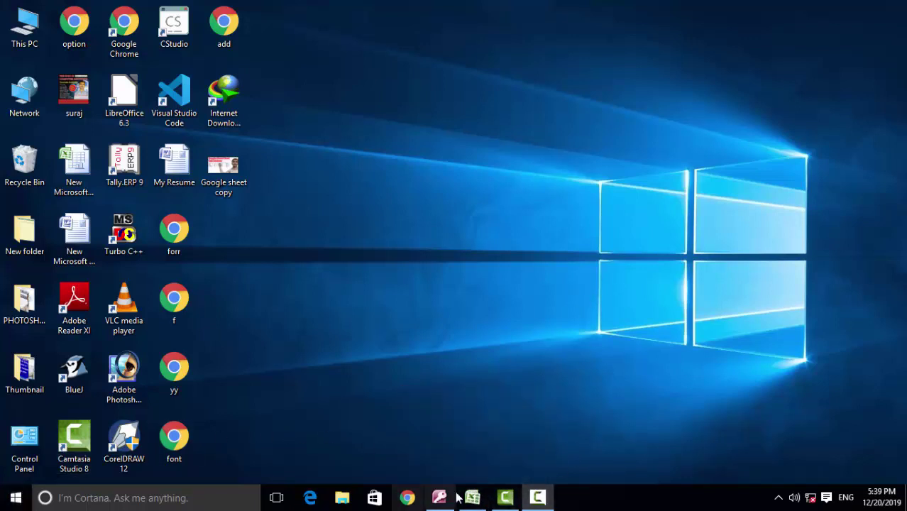
click(472, 497)
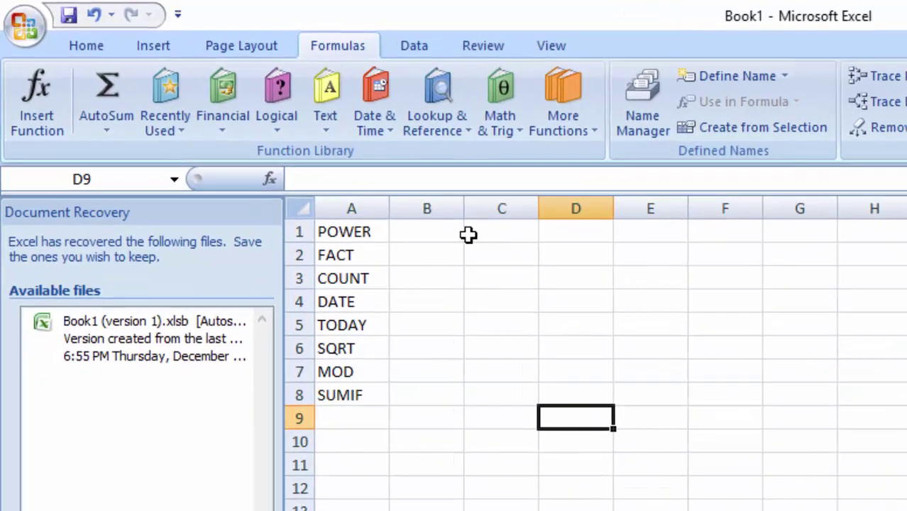
Enter =POWER(7,3) in C1 so it shows 343.
click(409, 198)
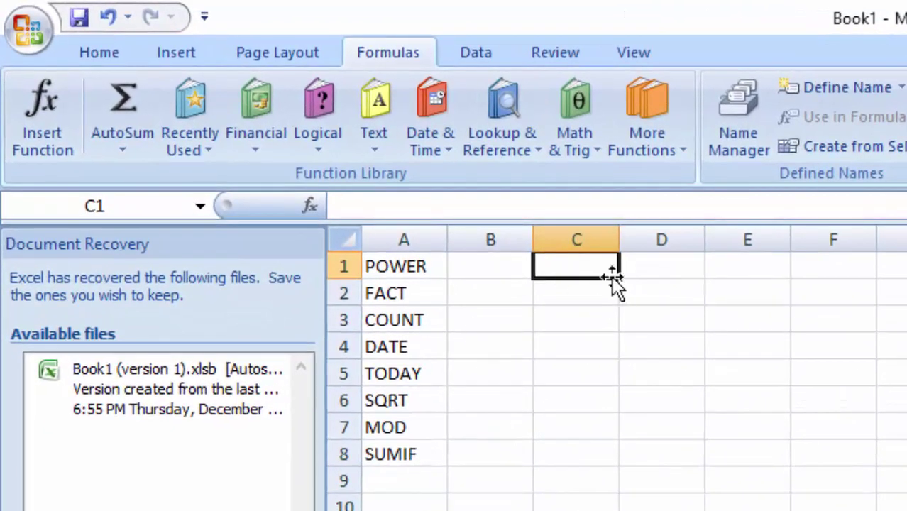
text(=)
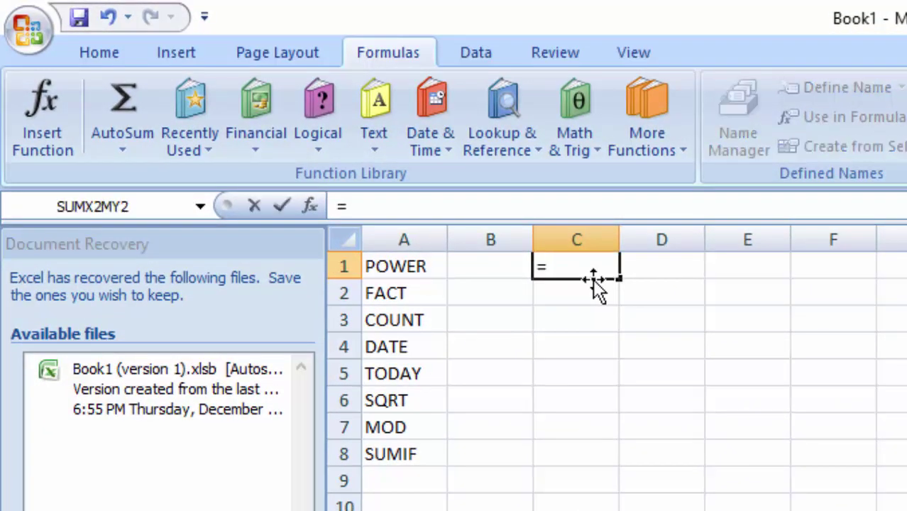
text(pow)
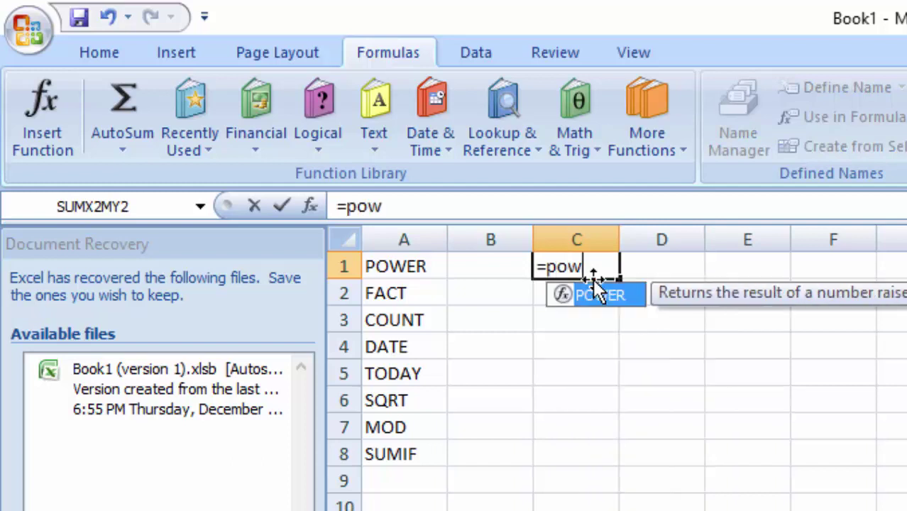
text(er)
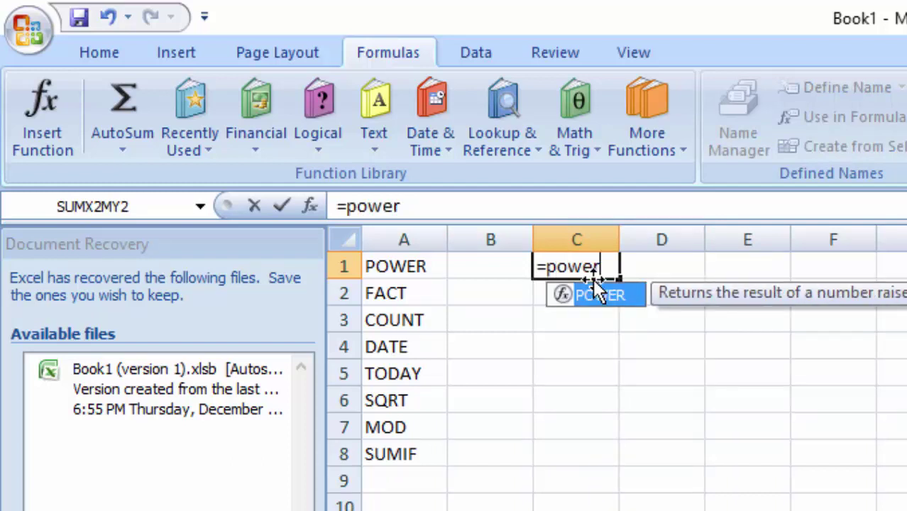
double_click(596, 293)
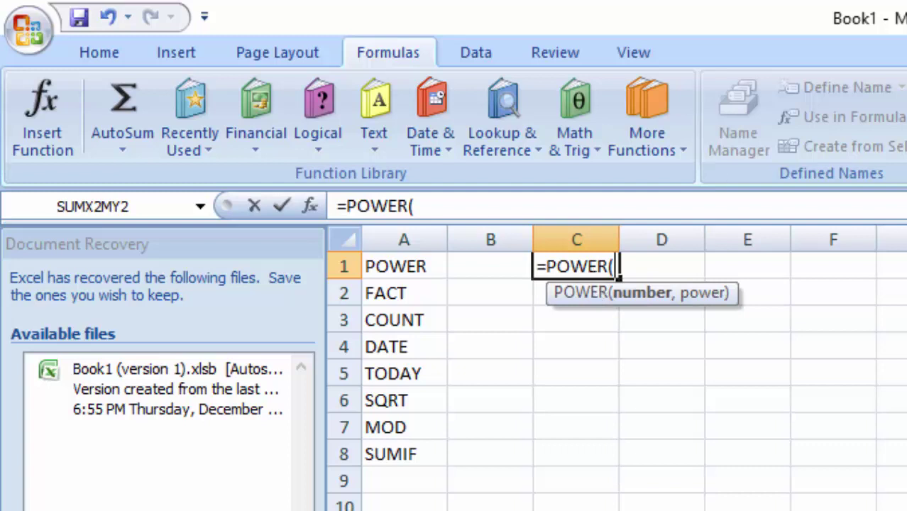
text(7)
text(,3)
key(ctrl+Return)
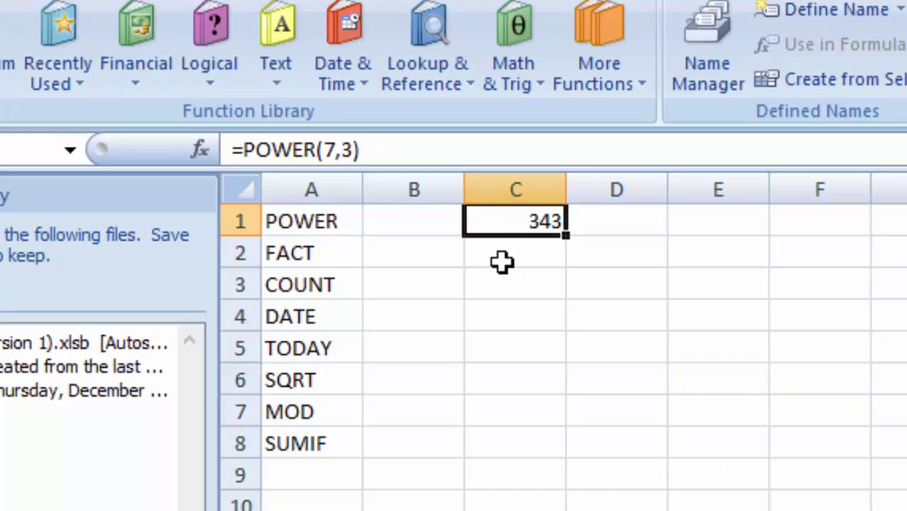
Enter =FACT(6) in C2, giving 720.
click(561, 297)
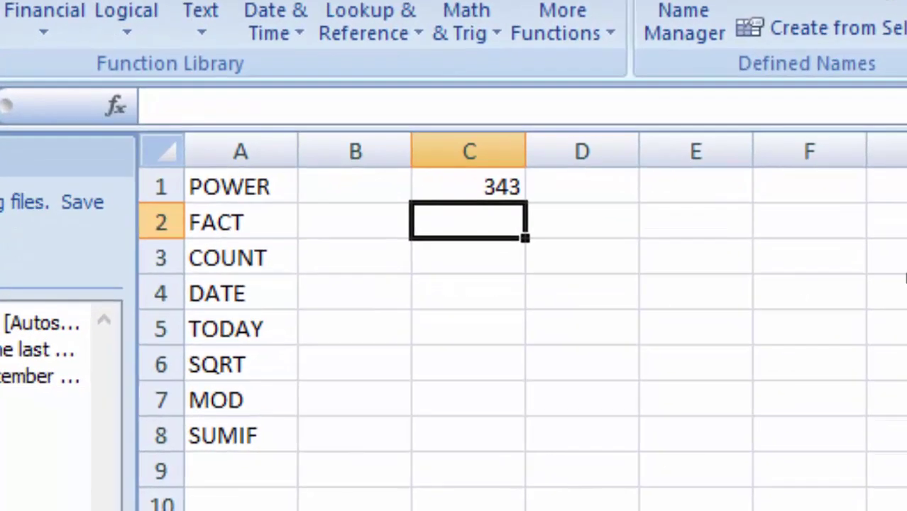
text(=)
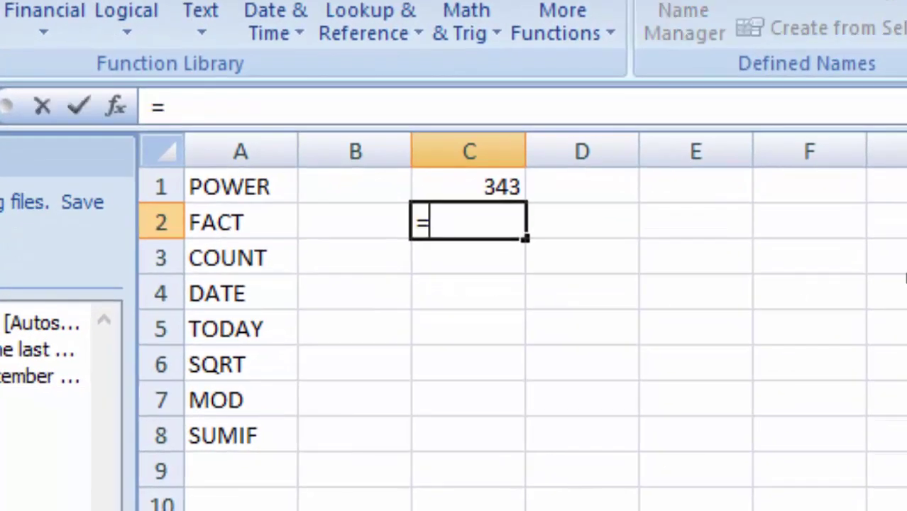
text(fact)
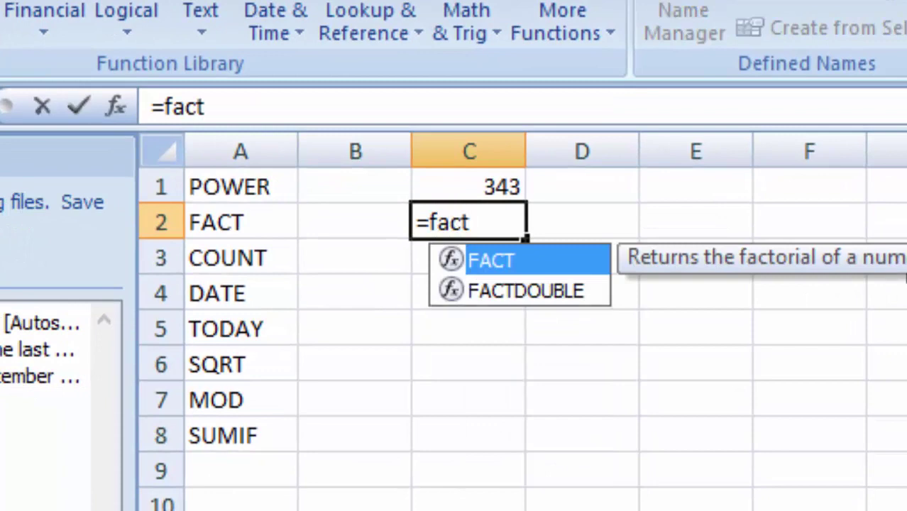
text(()
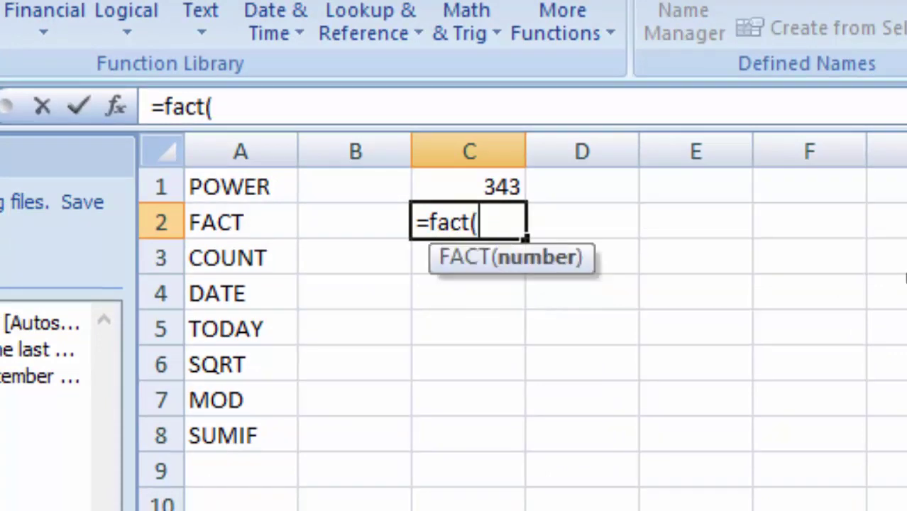
text(1)
key(BackSpace)
text(6)
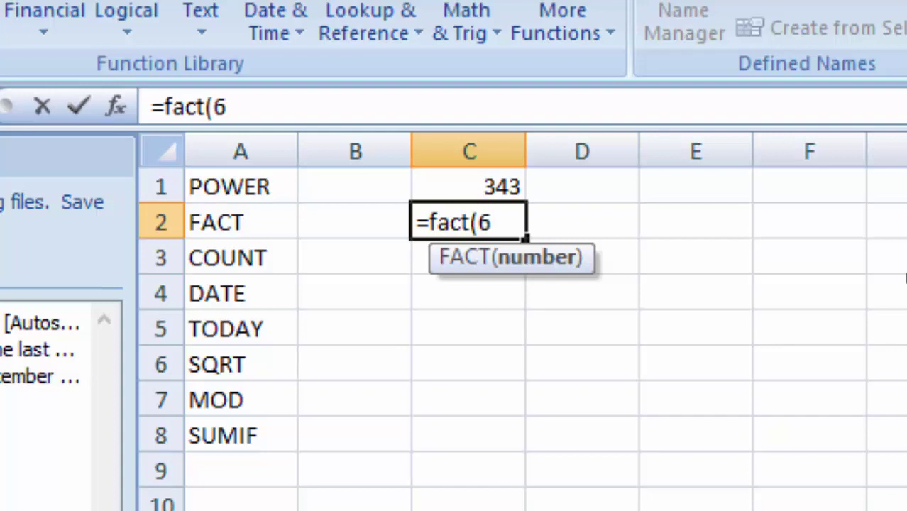
text())
key(Return)
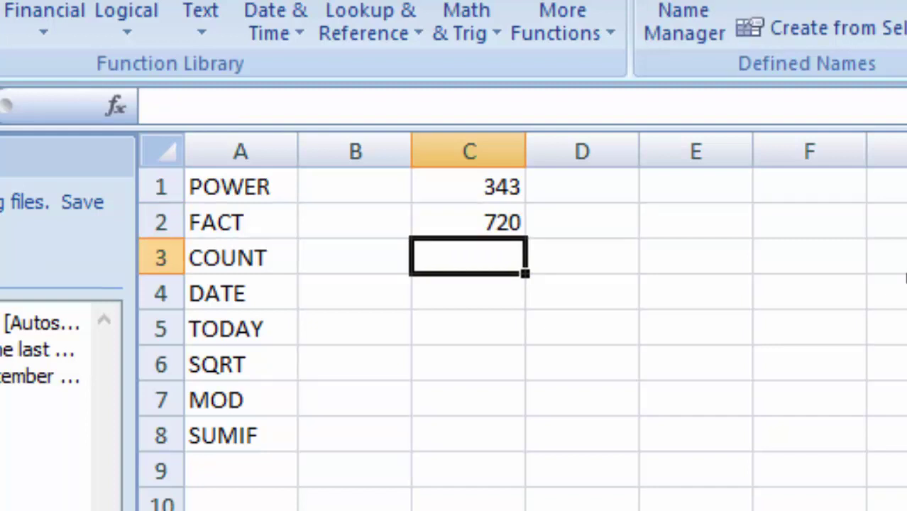
Compare the C1 and C2 formulas, then enter =1*2*3*4*5*6 in D2 to confirm 720.
click(468, 222)
click(468, 186)
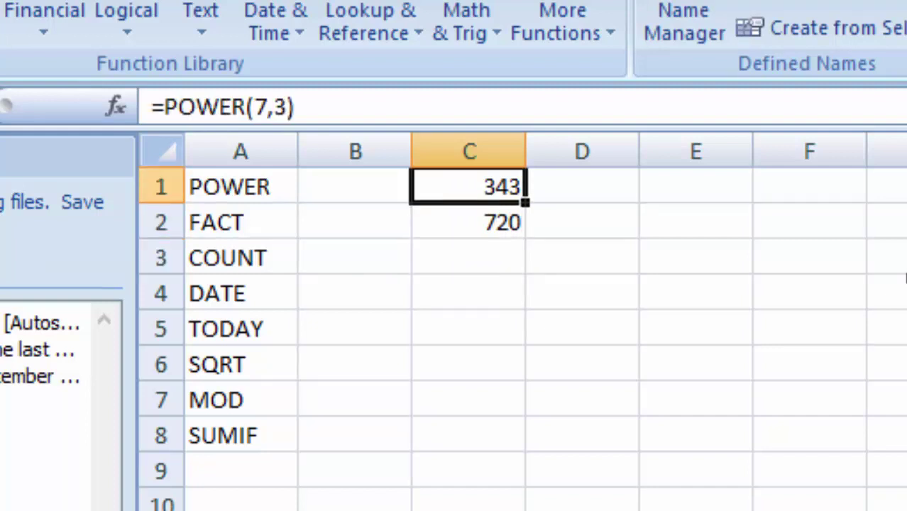
click(468, 222)
click(582, 222)
text(=)
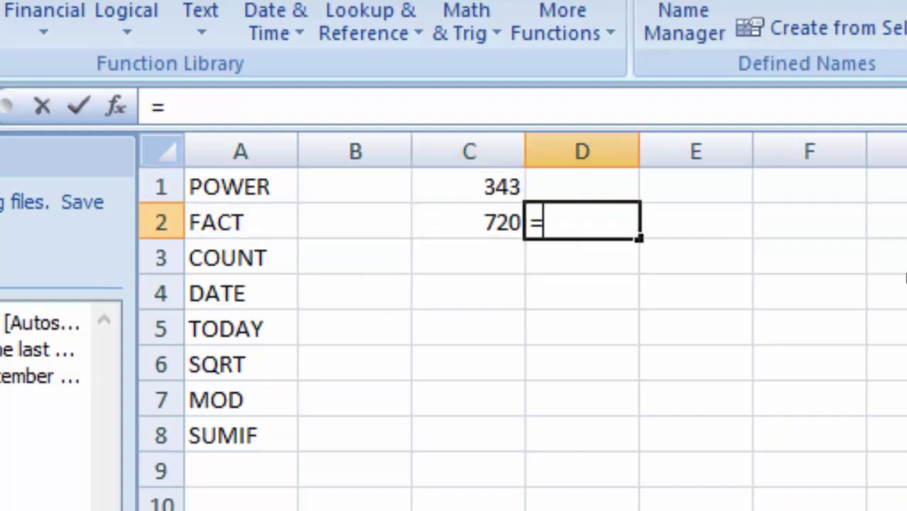
text(1*2)
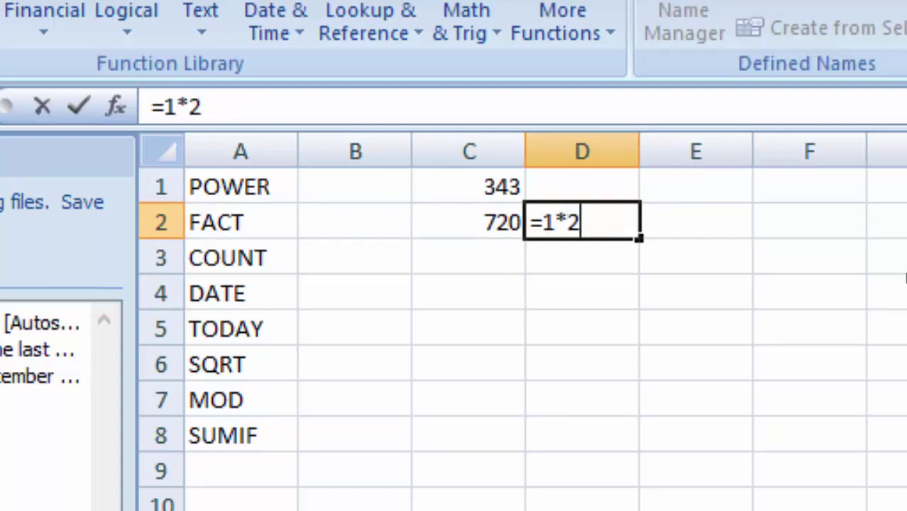
text(*3*4*)
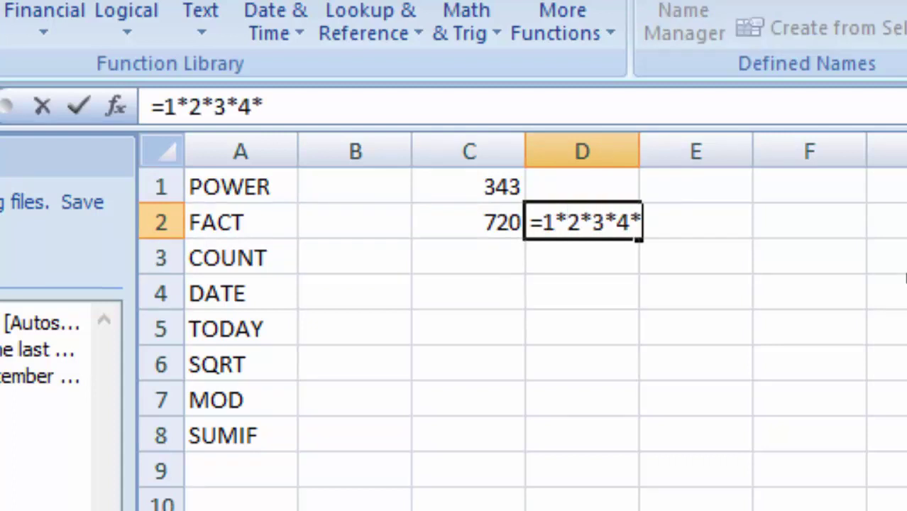
text(5*6)
key(Return)
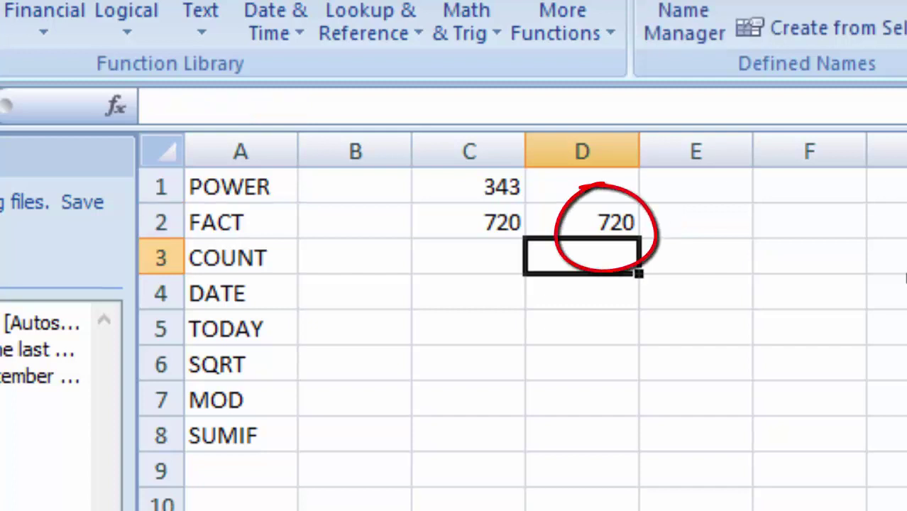
click(469, 257)
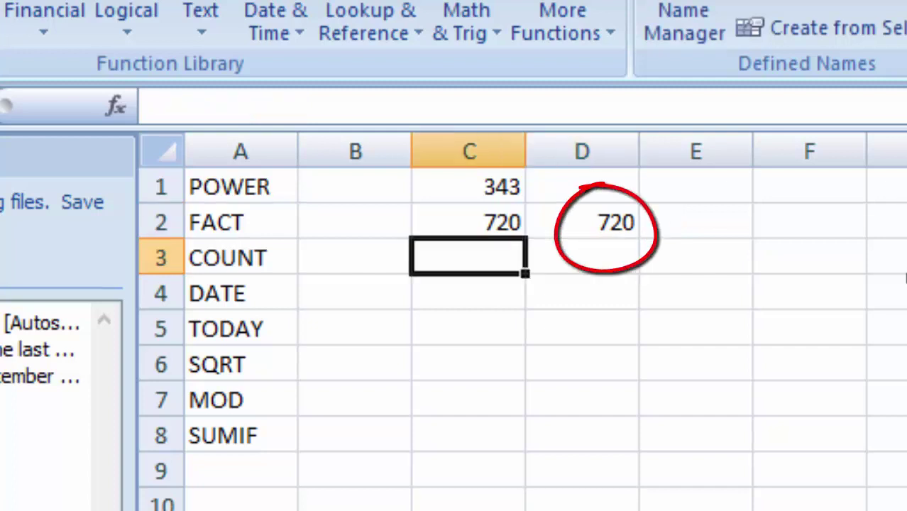
Enter =COUNT(B1:B5) in C3, which returns 0 for the empty range.
text(=c)
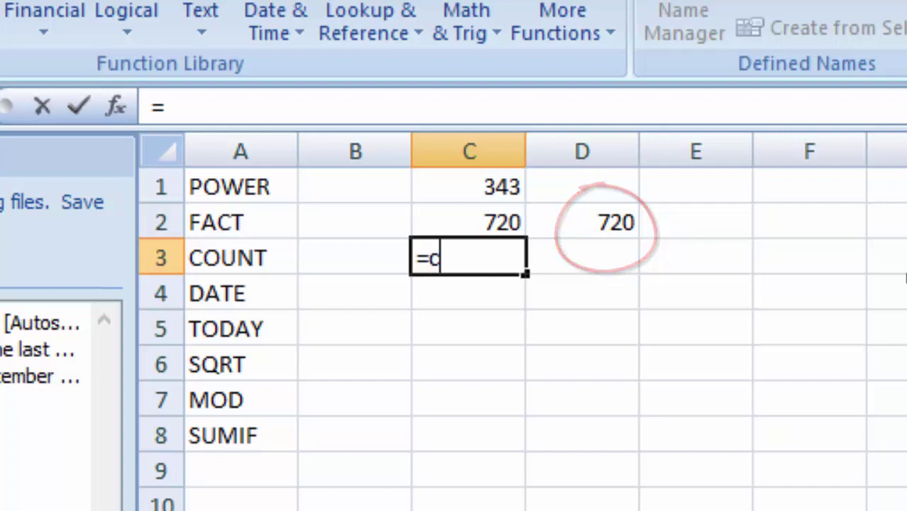
text(oun)
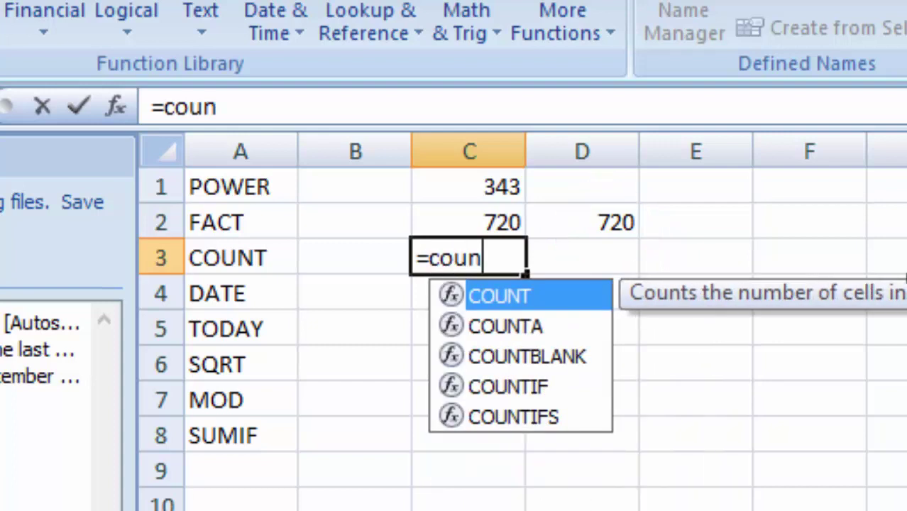
text(t)
text(()
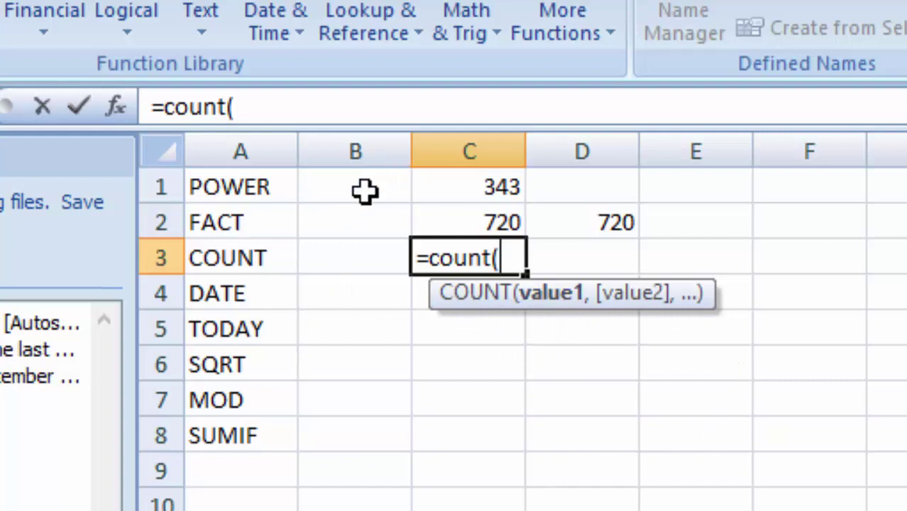
mouse_move(364, 190)
mouse_down()
mouse_move(340, 365)
mouse_move(346, 341)
mouse_up()
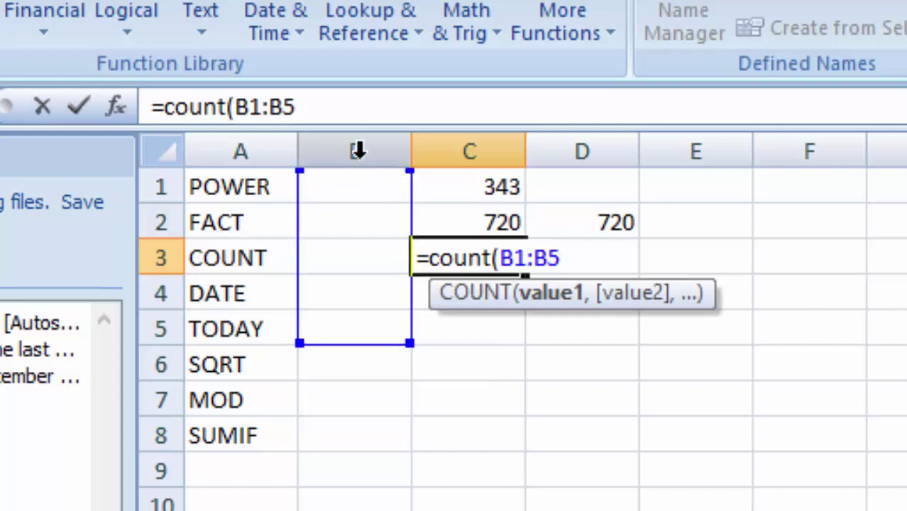
text())
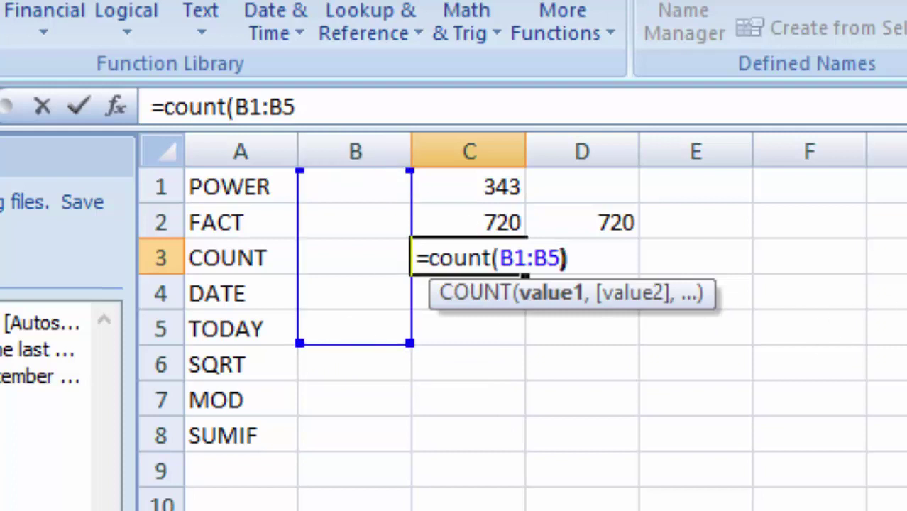
key(Return)
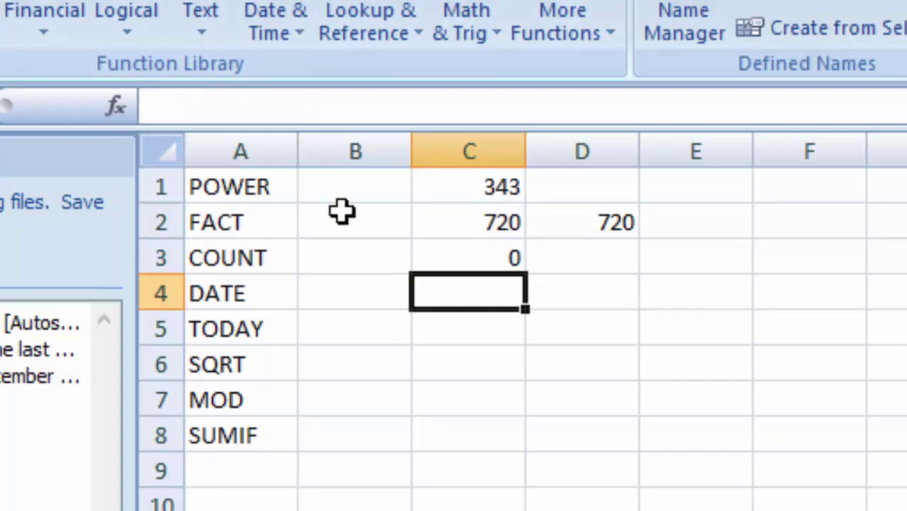
Type 45, 6, 3 and 25 into B1:B4.
click(354, 186)
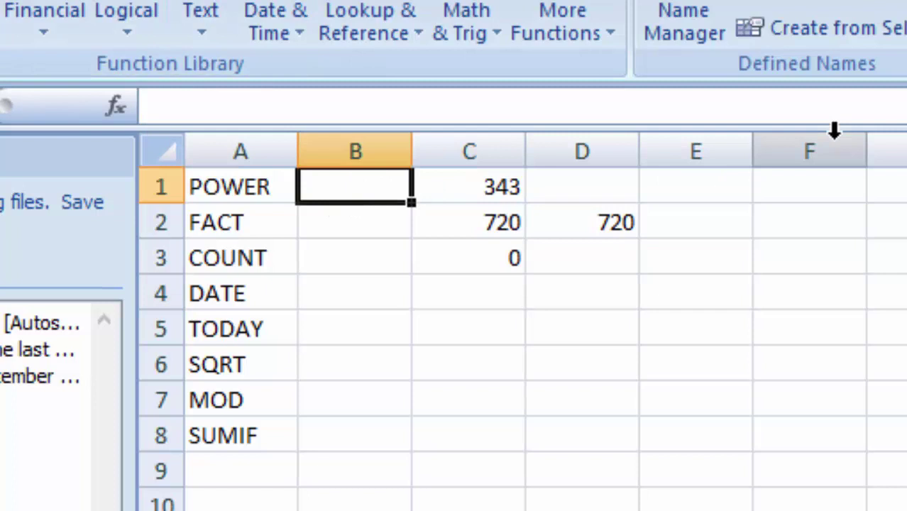
text(45)
key(Return)
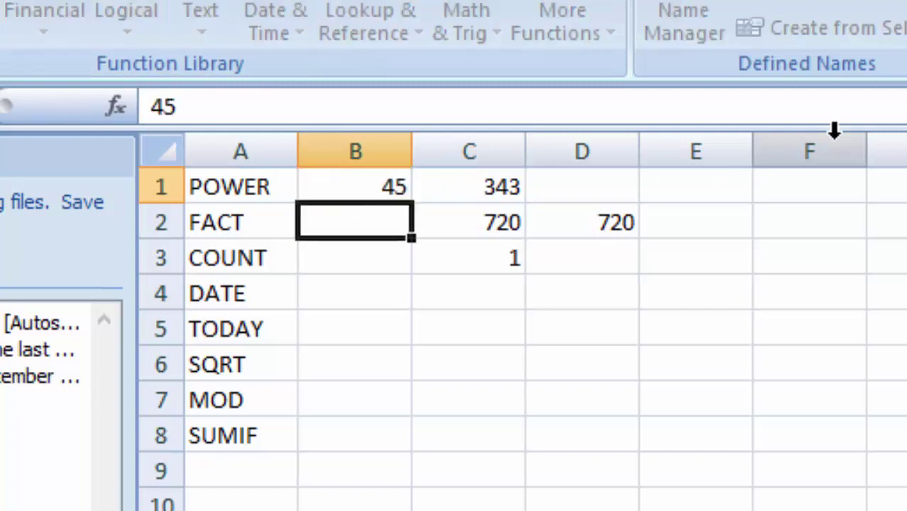
text(6)
key(Return)
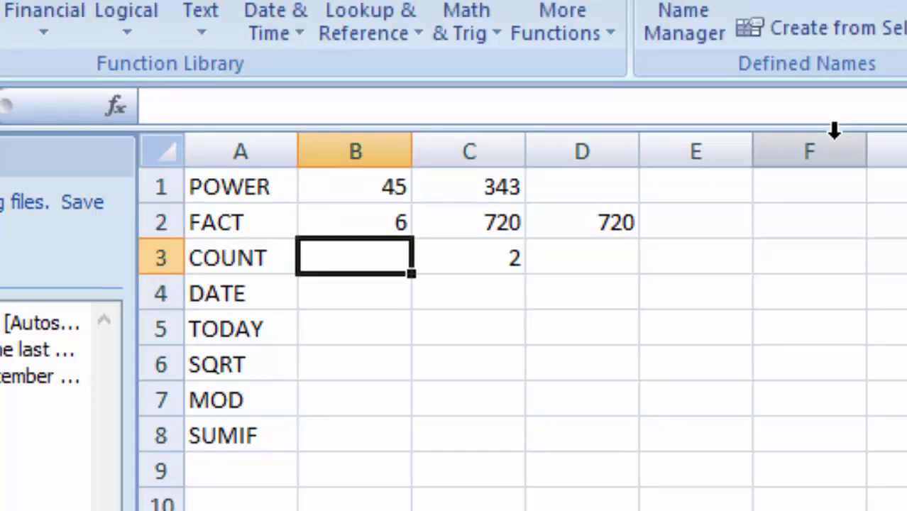
text(3)
key(Return)
text(25)
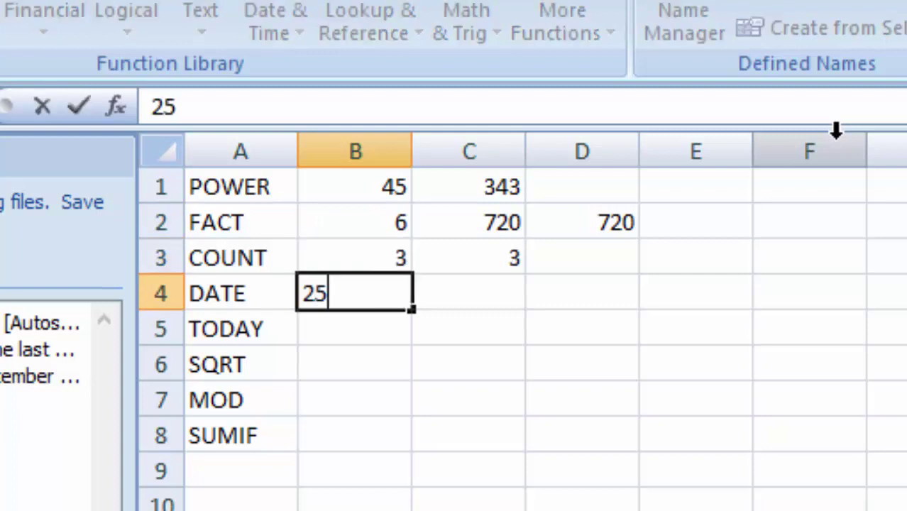
key(Return)
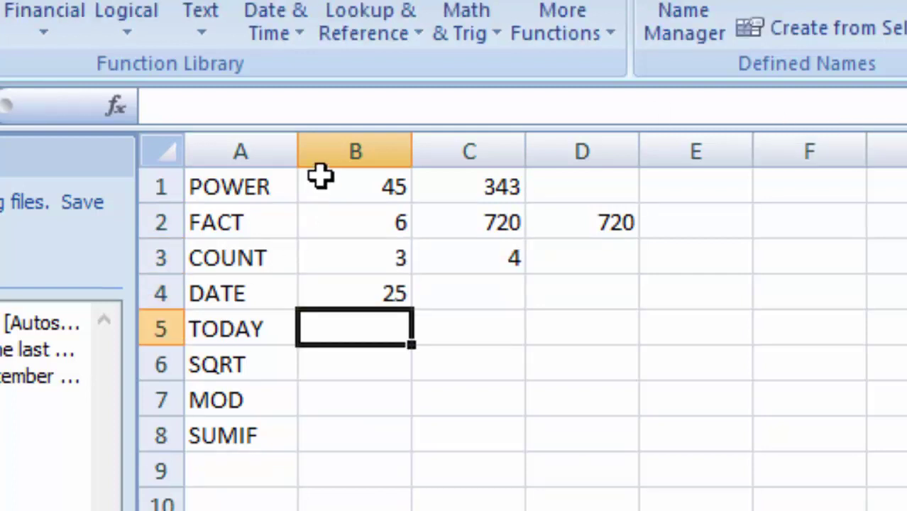
Check the COUNT result in C3, then clear the 25 from B4, leaving B1:B3.
click(330, 185)
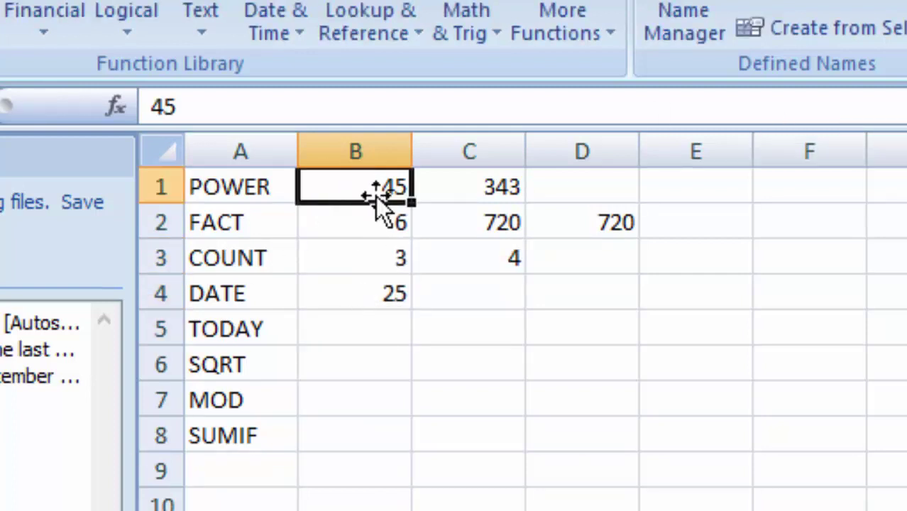
drag(377, 192, 379, 302)
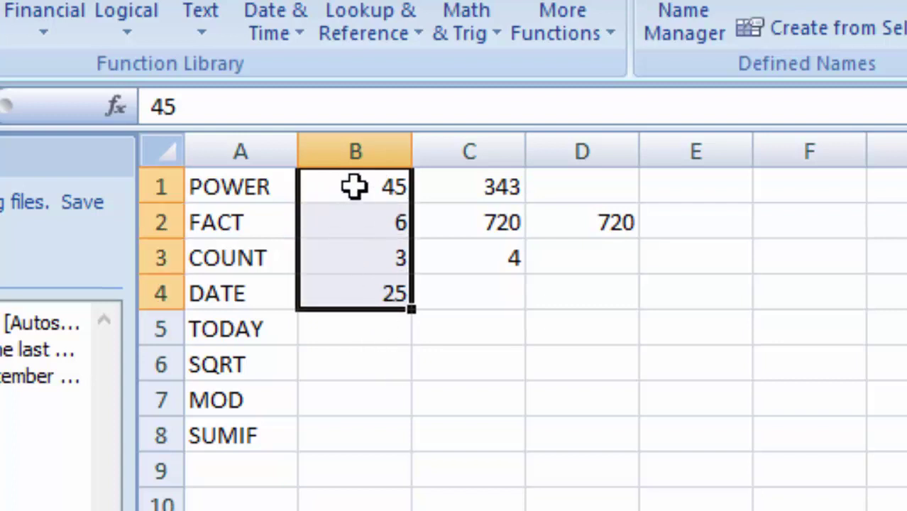
click(490, 250)
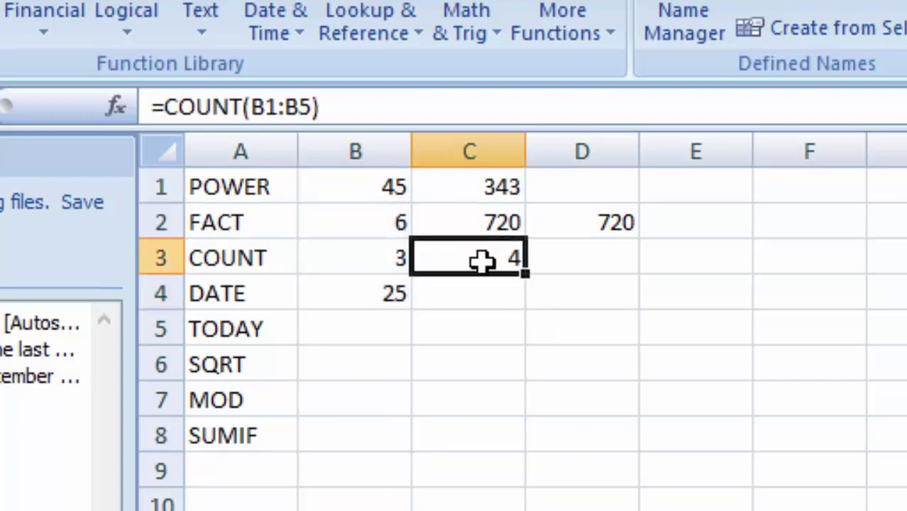
click(383, 297)
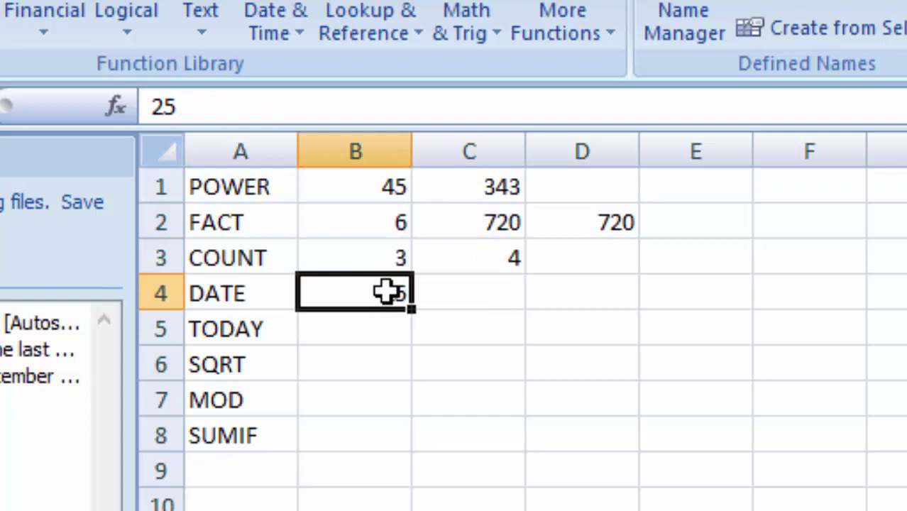
key(Delete)
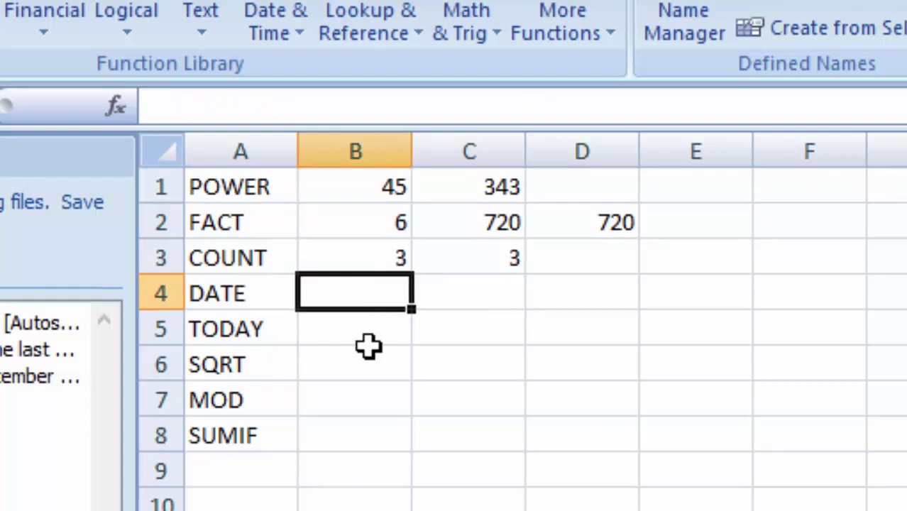
click(395, 196)
drag(395, 196, 394, 257)
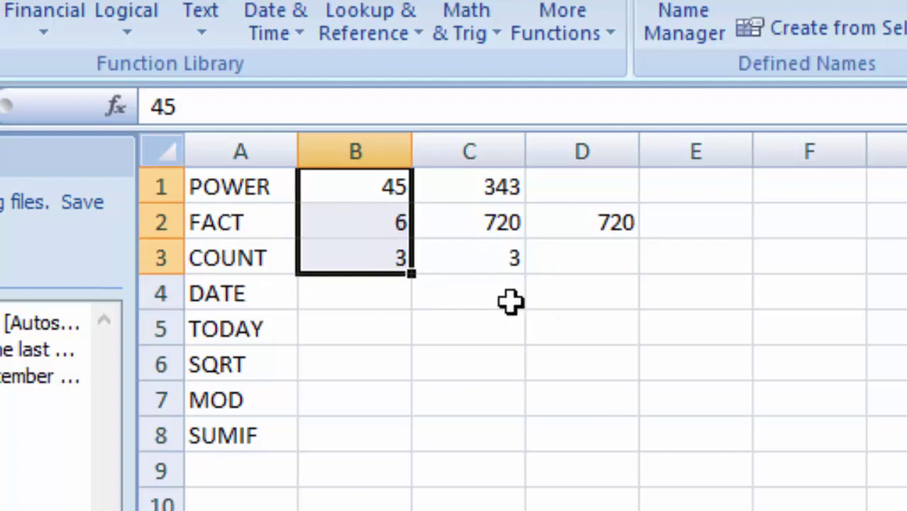
click(488, 293)
Enter =DATE(2019,12,20) in C4 to show 12/20/2019.
text(=d)
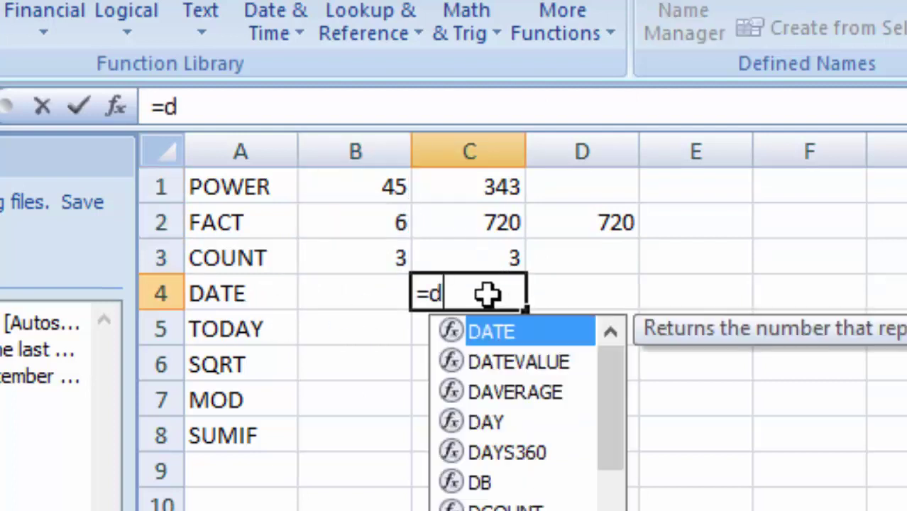
text(ate)
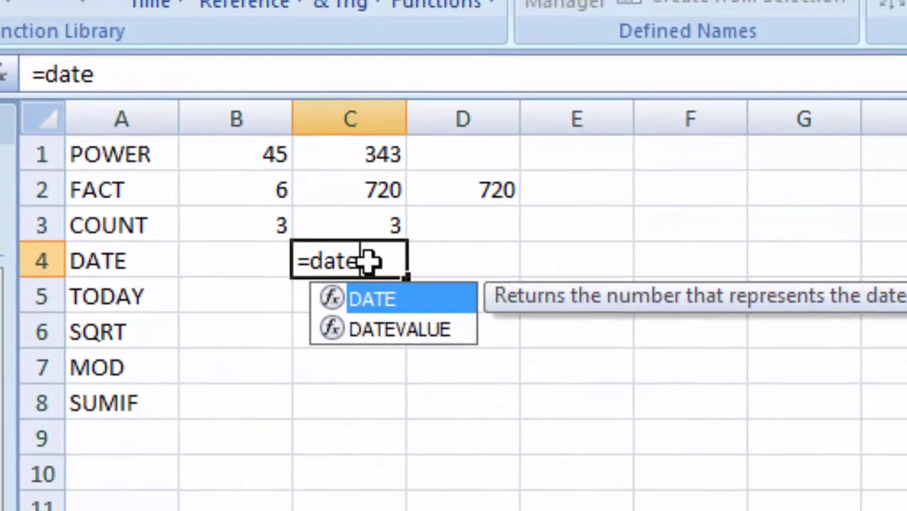
text(()
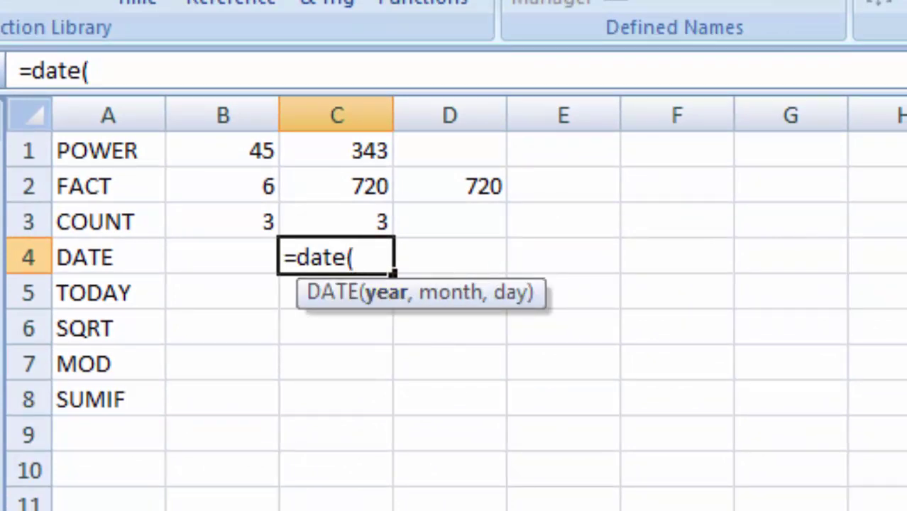
text(20)
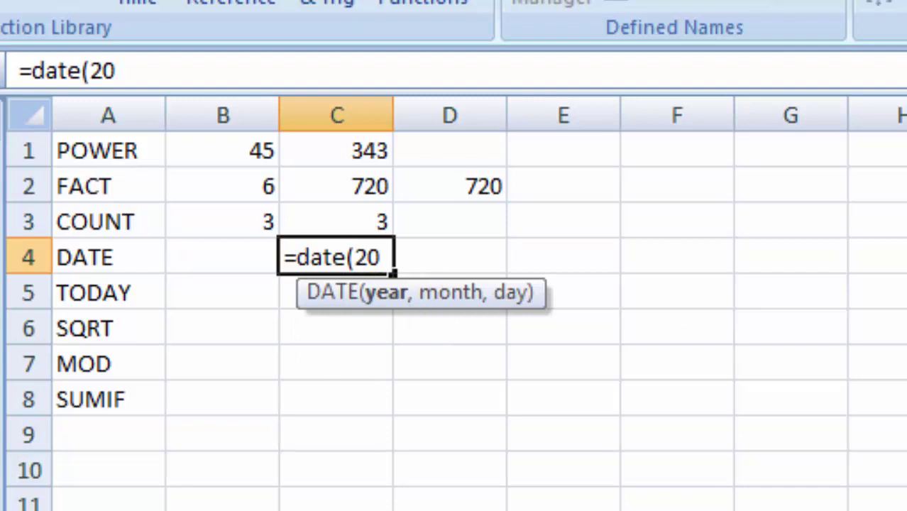
text(19,)
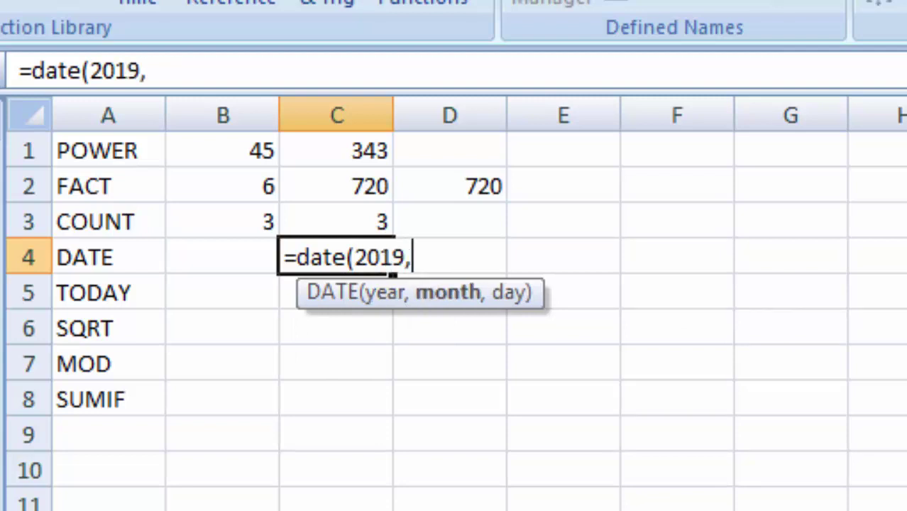
text(12)
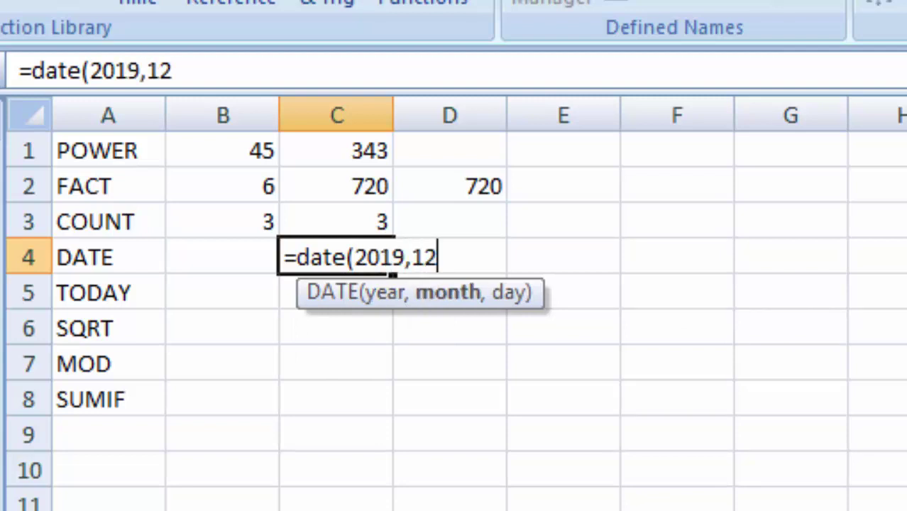
text(,)
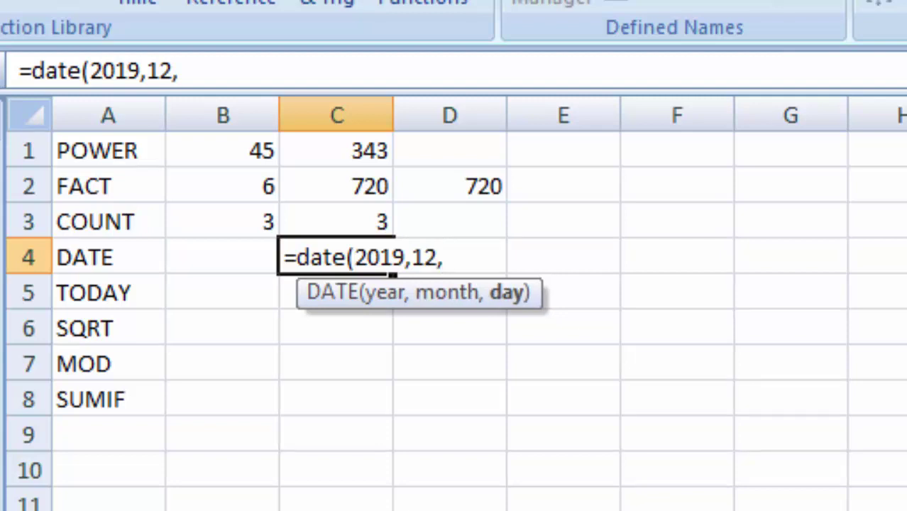
text(20)
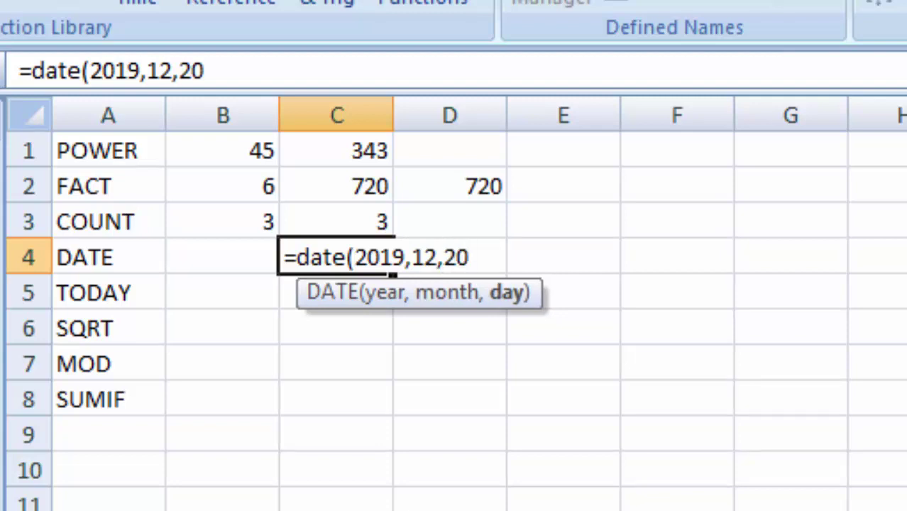
text())
key(Return)
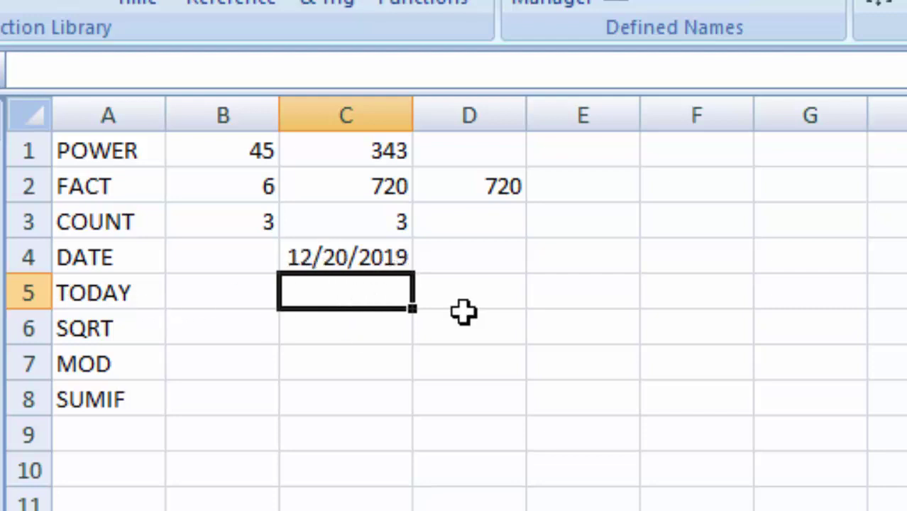
Enter =TODAY() in C5 and compare its formula with the DATE formula in C4.
text(=)
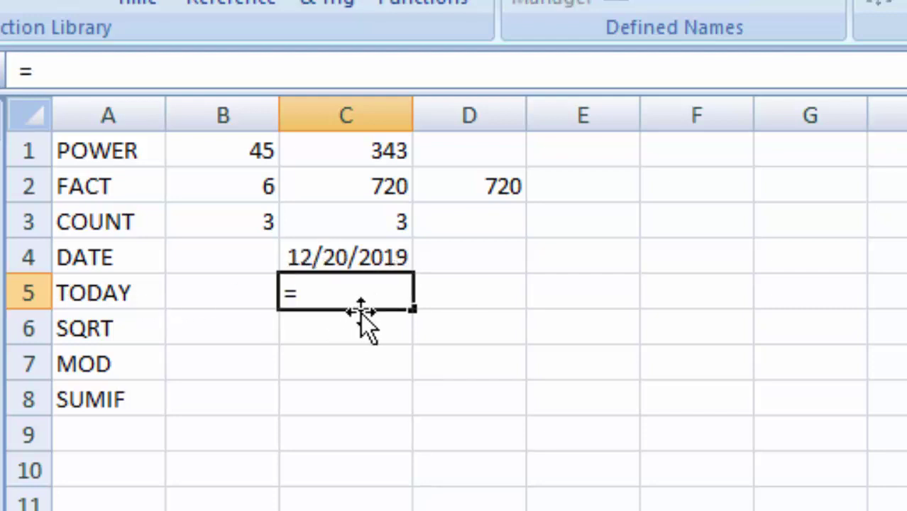
text(t)
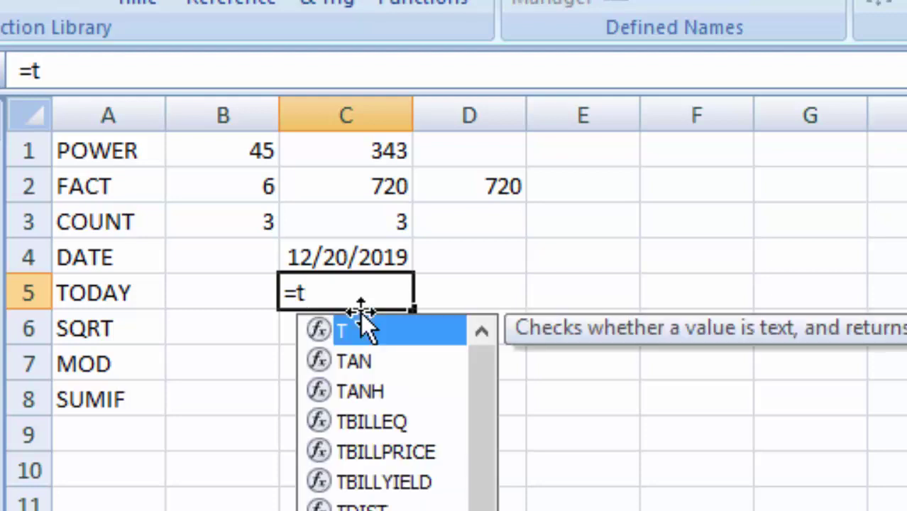
text(oda)
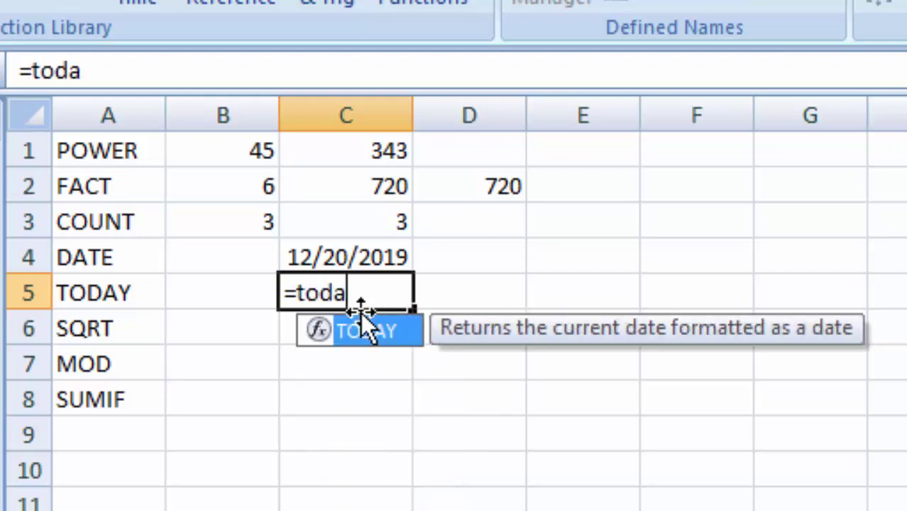
text(y)
text(())
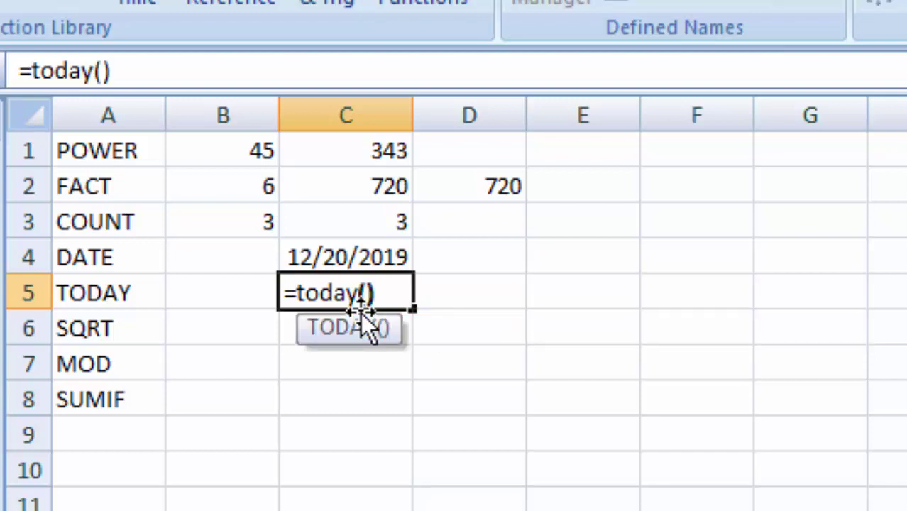
key(Return)
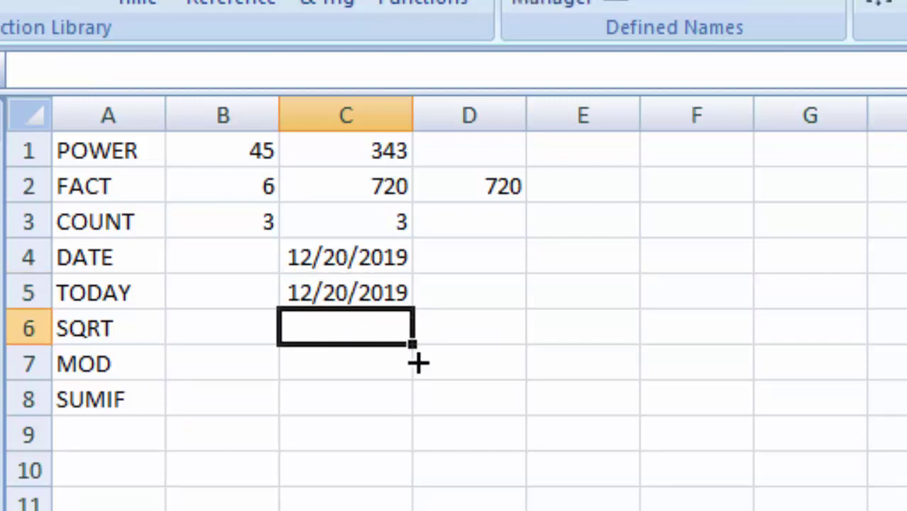
click(331, 290)
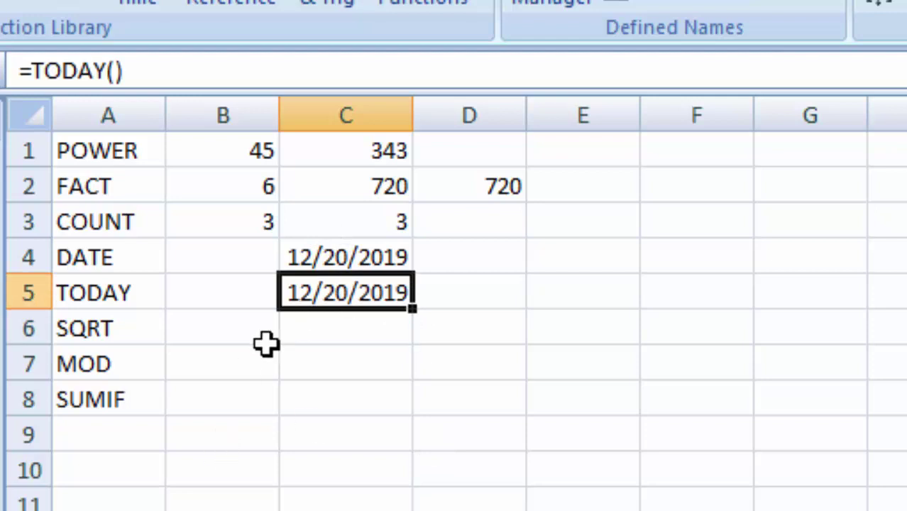
click(337, 257)
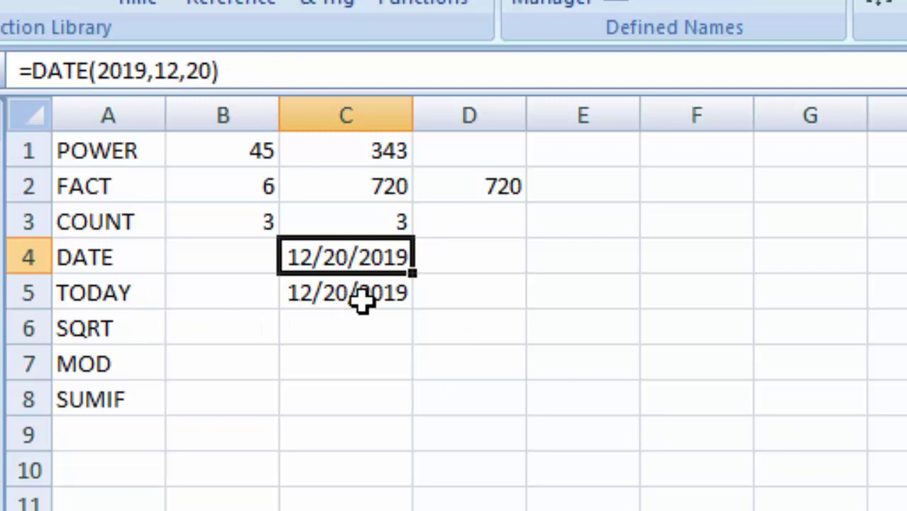
click(334, 334)
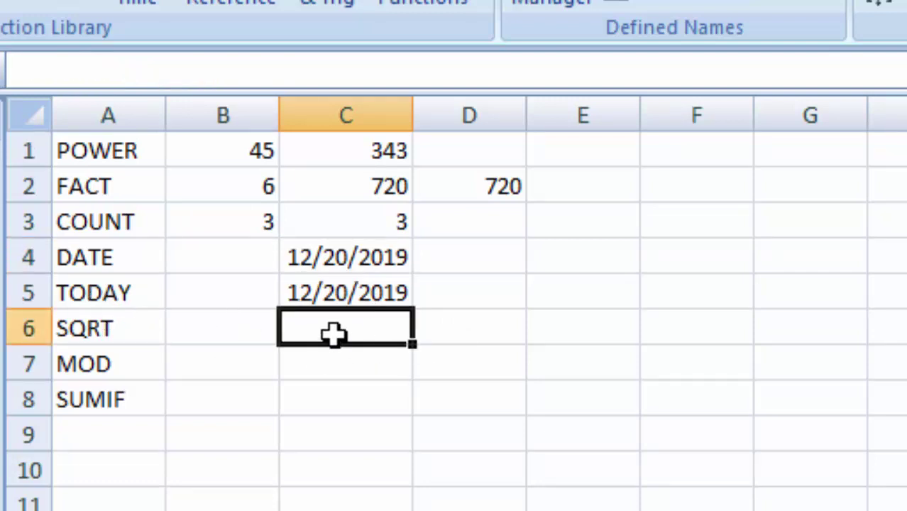
Enter =SQRT(9) in C6 and =MOD(122,12) in C7, giving 3 and 2.
text(=s)
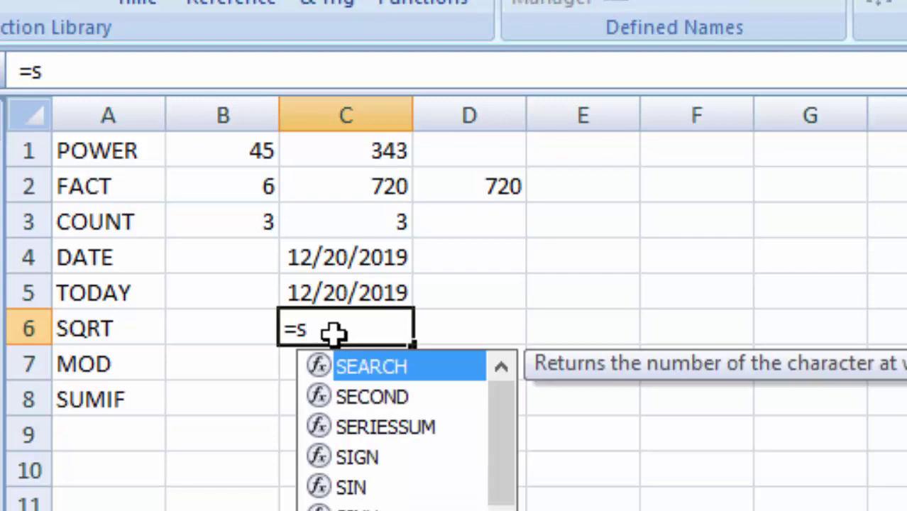
text(qrt)
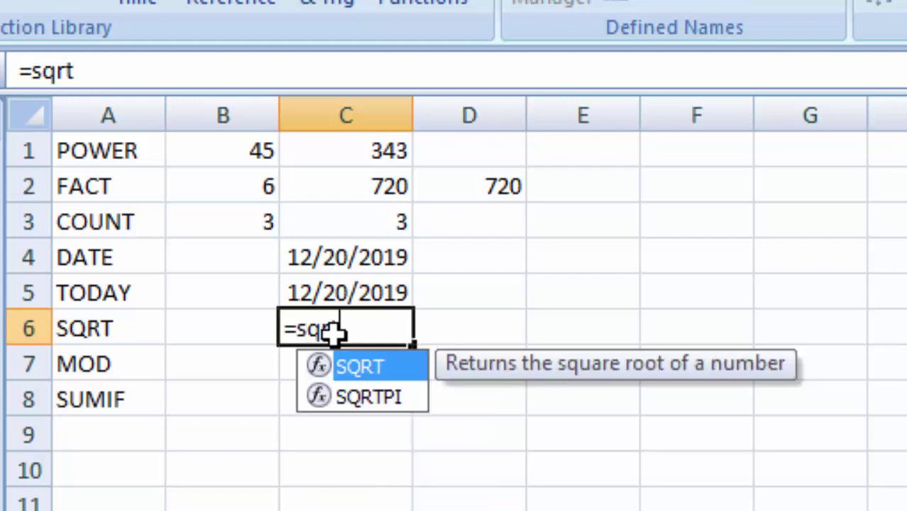
text(()
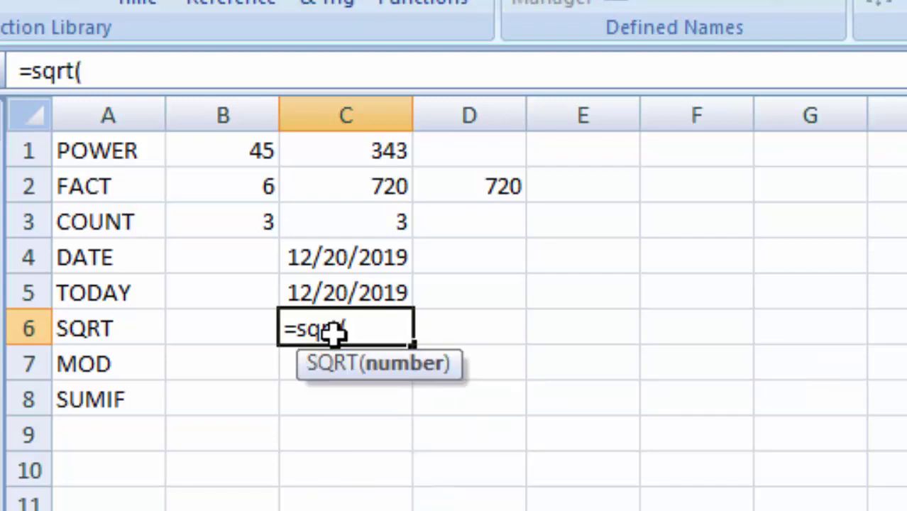
text(9))
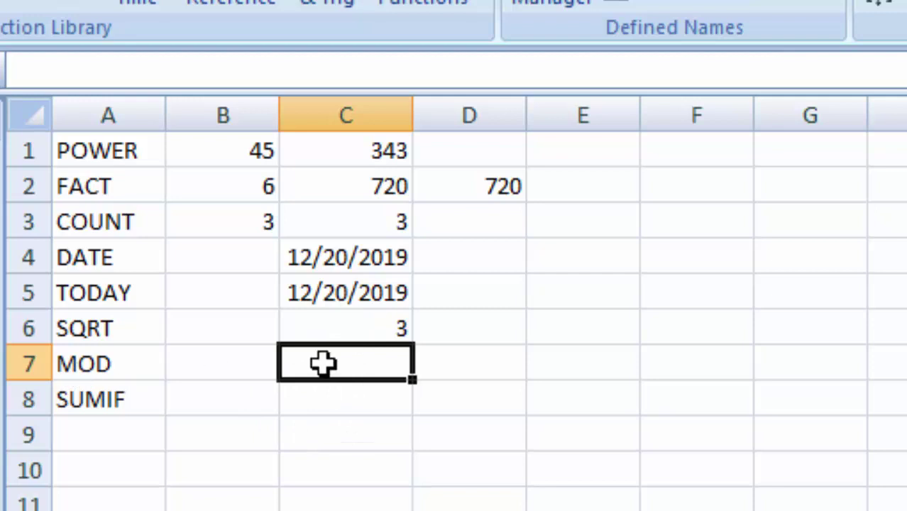
text(=m)
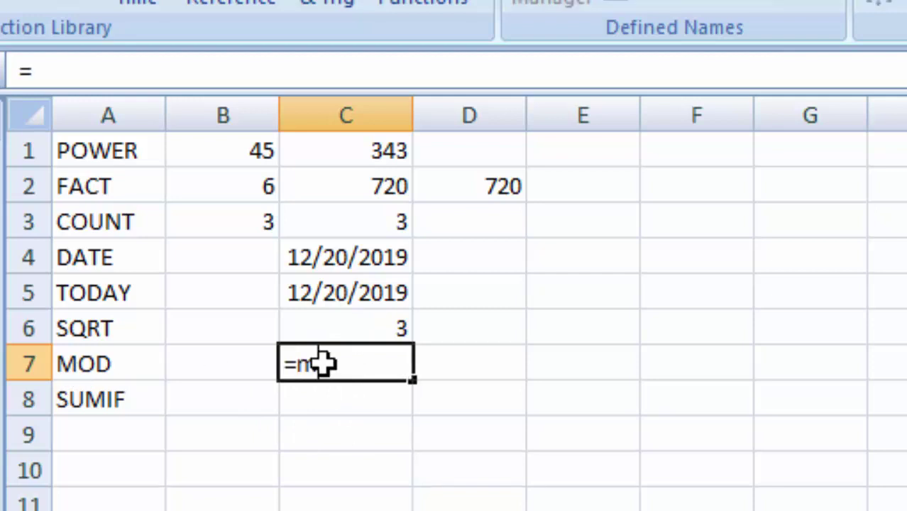
text(od)
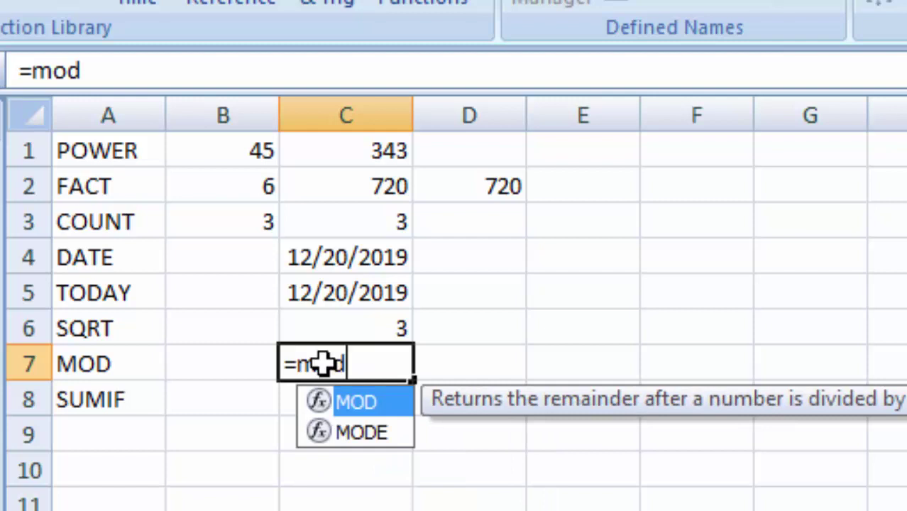
text(()
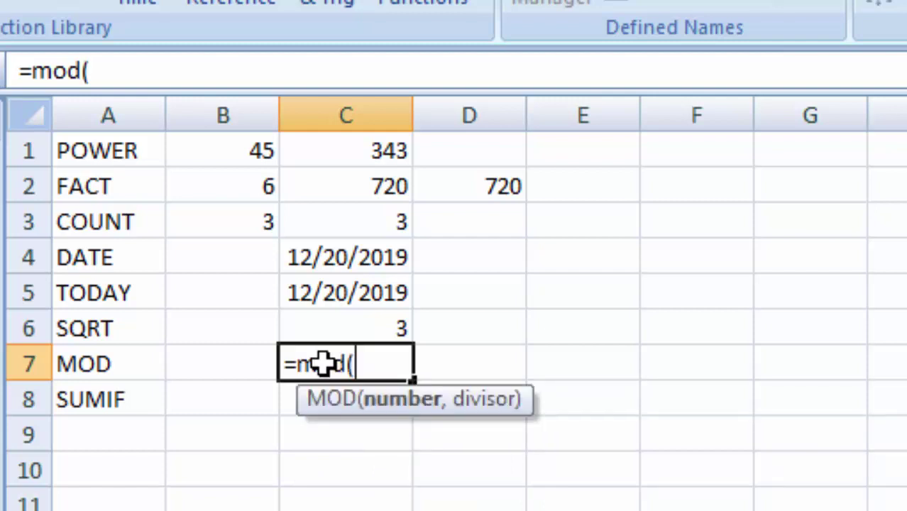
text(122)
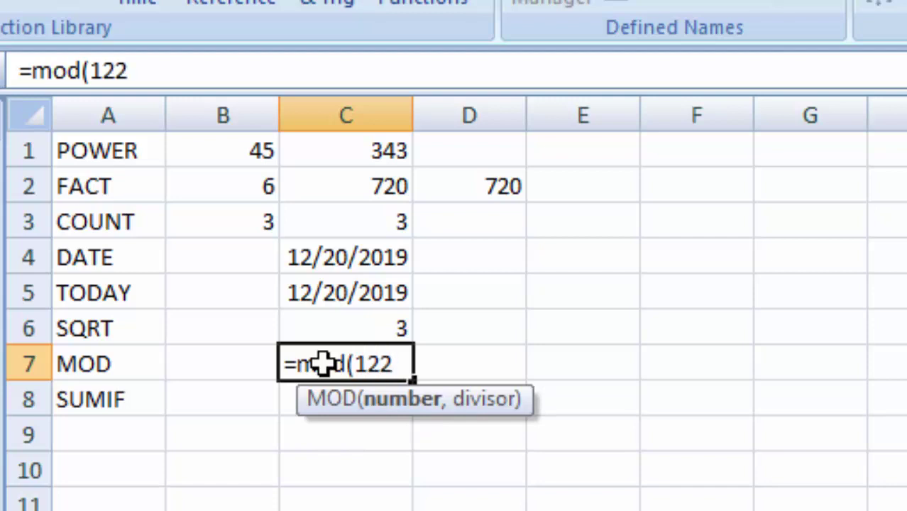
text(,)
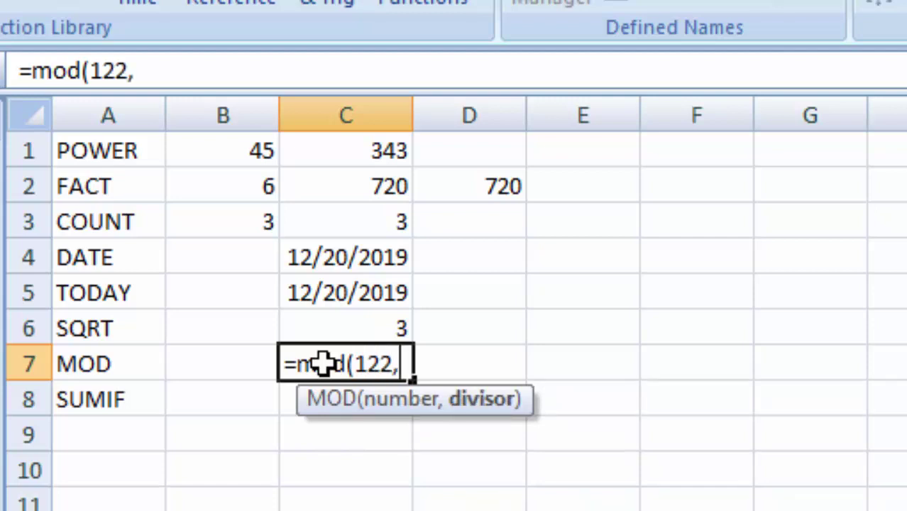
text(12)
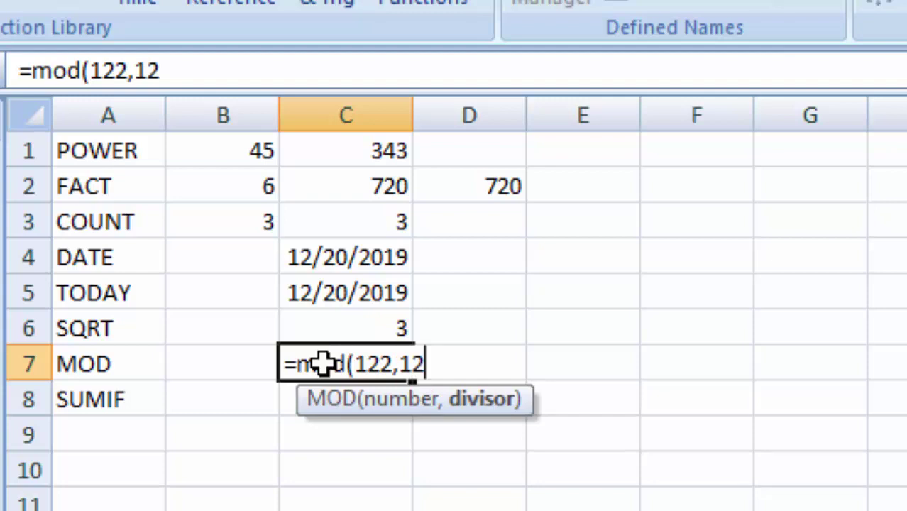
text())
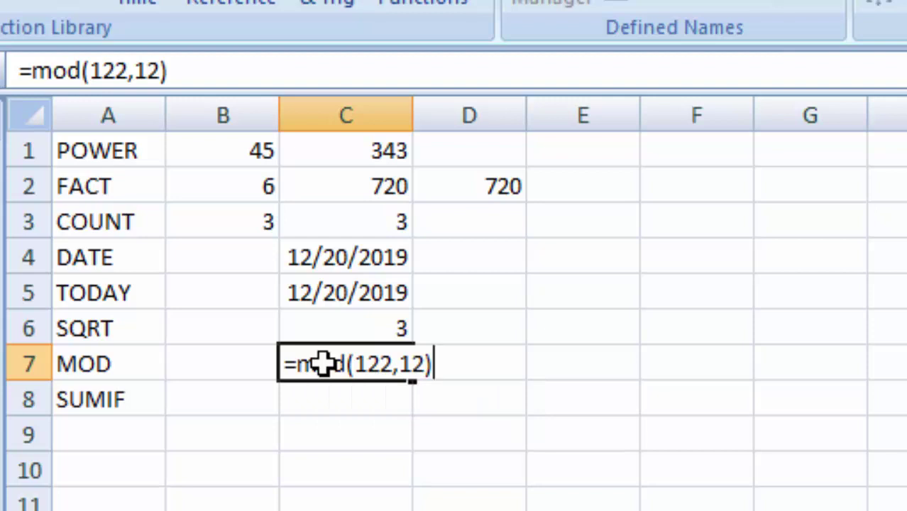
key(Return)
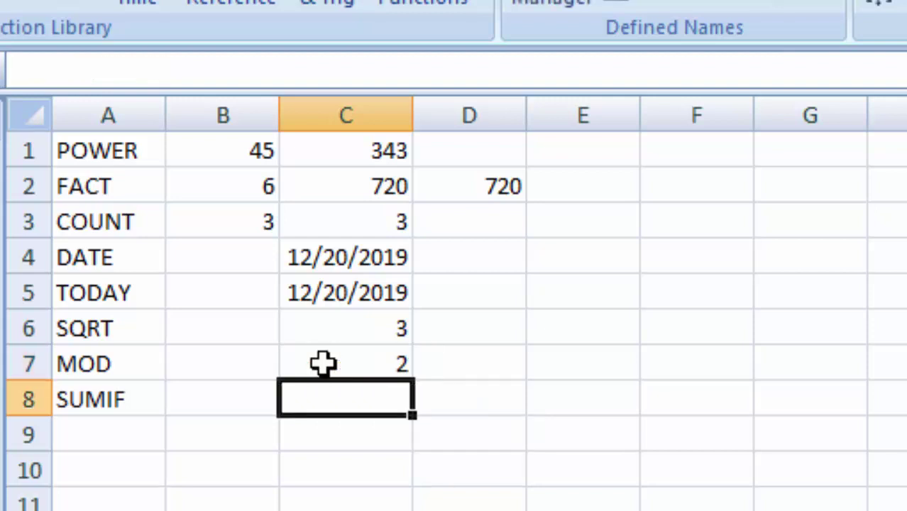
click(348, 365)
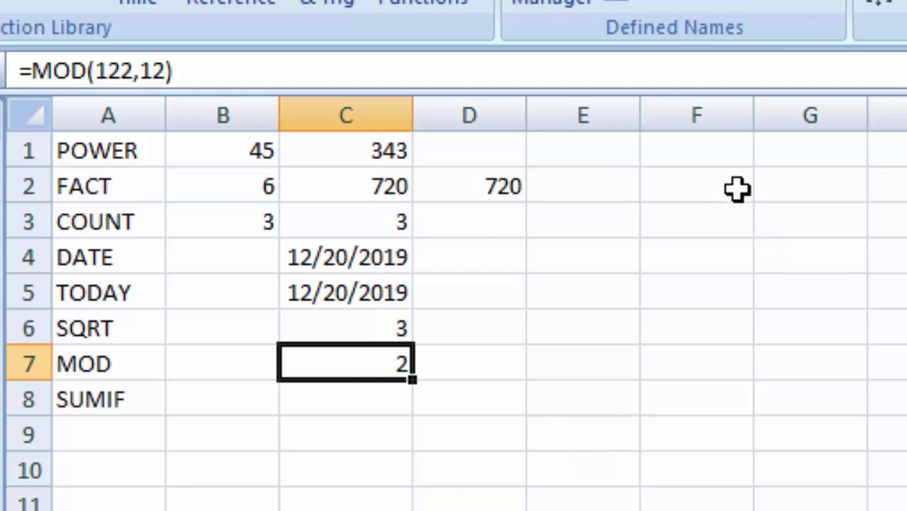
Merge and centre F3:H4 and type the heading Sumif.
click(707, 230)
drag(705, 222, 887, 255)
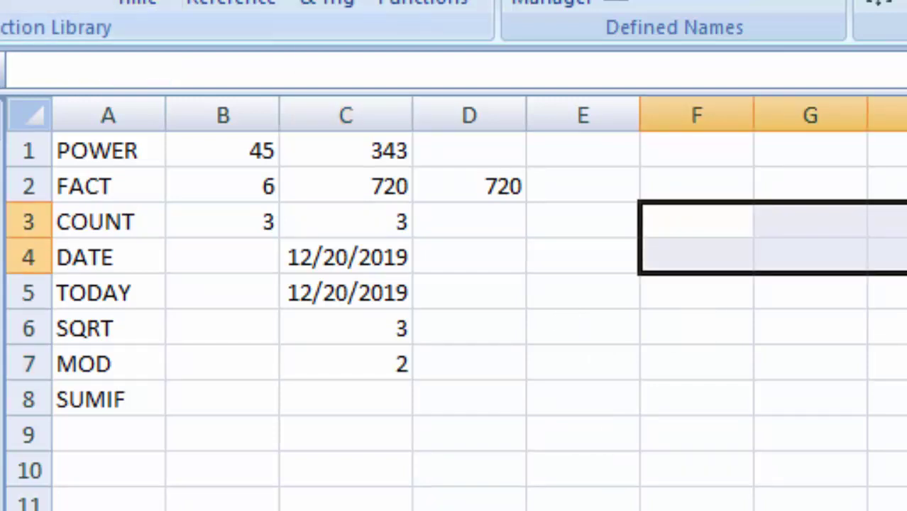
click(36, 2)
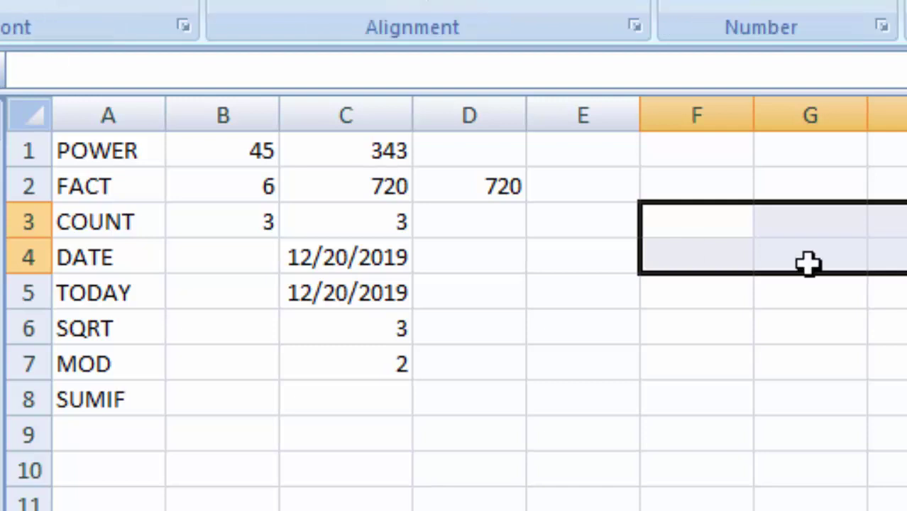
click(560, 4)
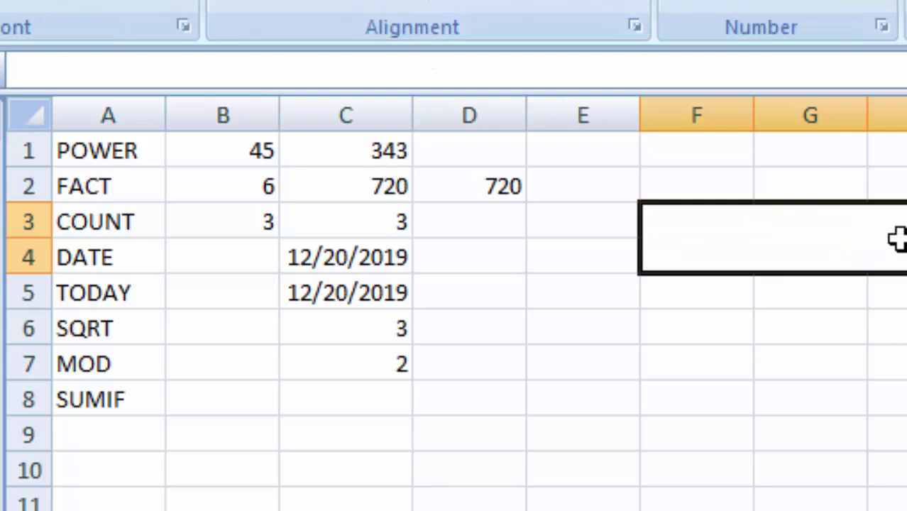
text(Sumi)
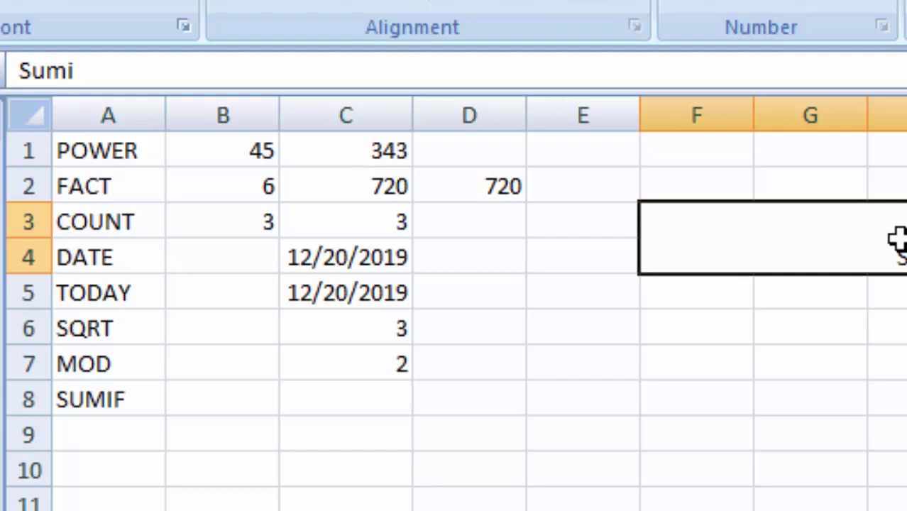
text(f)
key(Return)
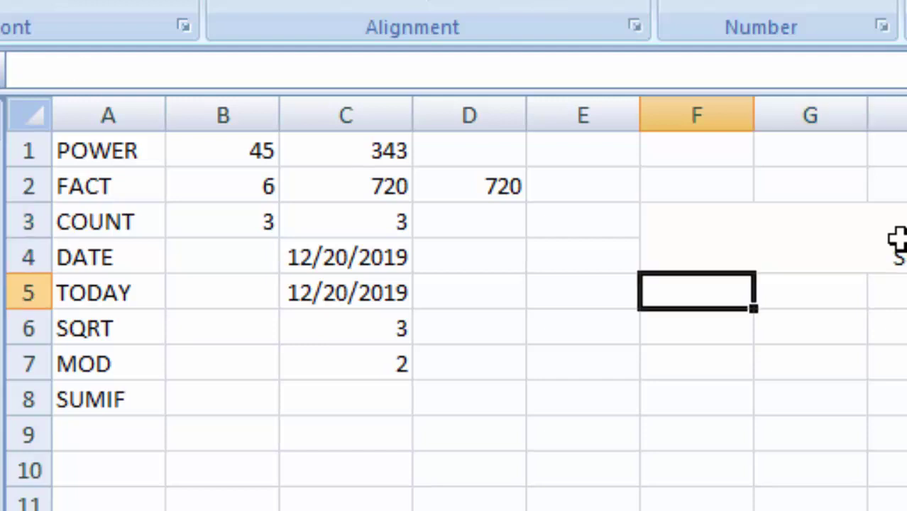
key(Up)
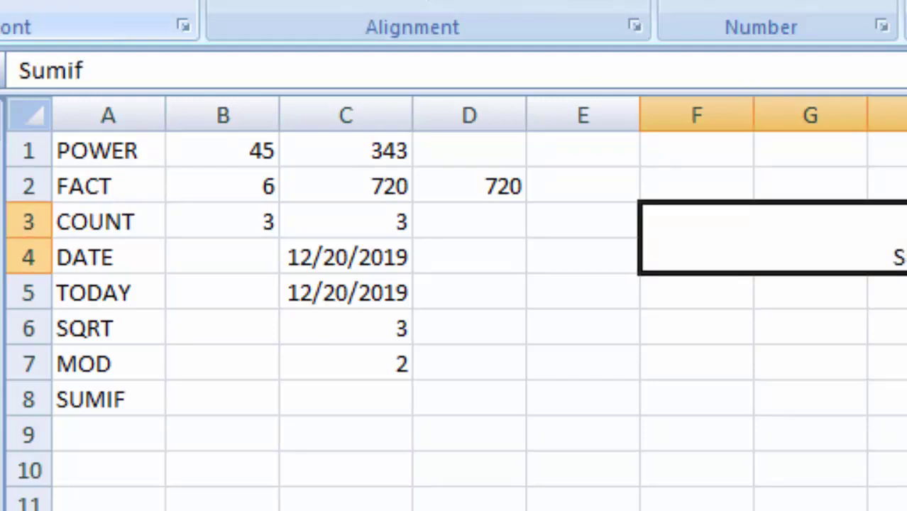
Format the Sumif heading with font size 28, yellow fill and red text.
drag(85, 77, 50, 328)
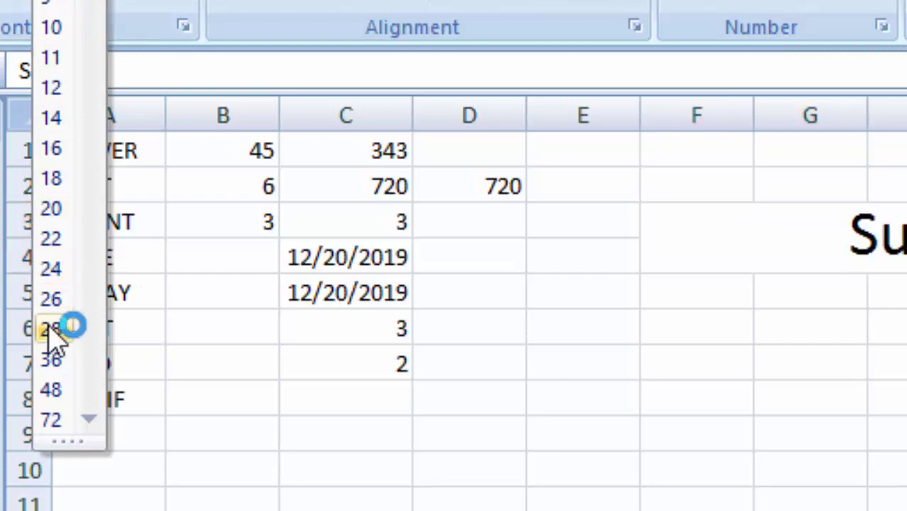
click(49, 327)
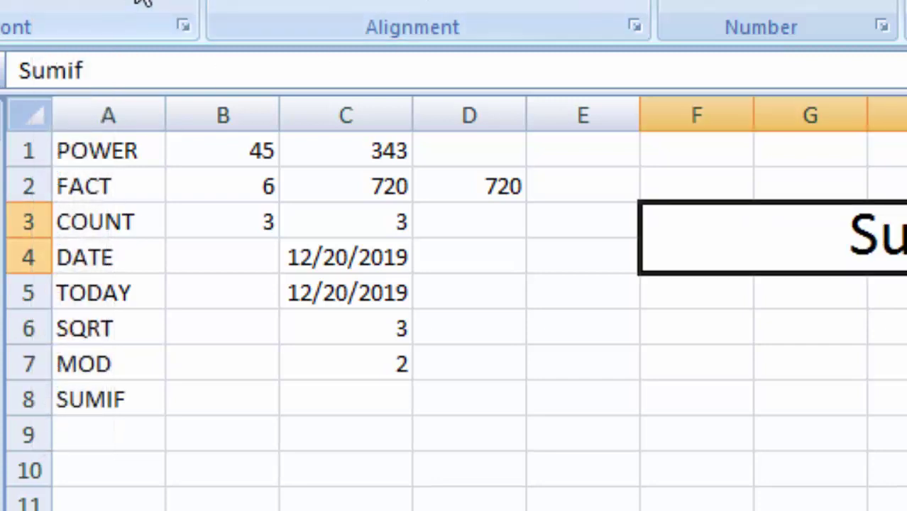
click(159, 4)
click(149, 4)
click(694, 366)
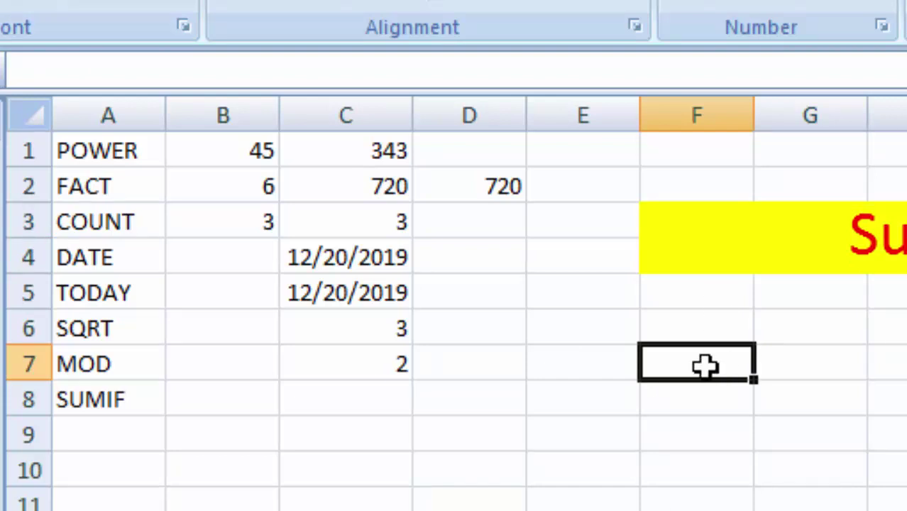
Type Deoria, Gorakhpur, Basti and Deoria down column F.
text(D)
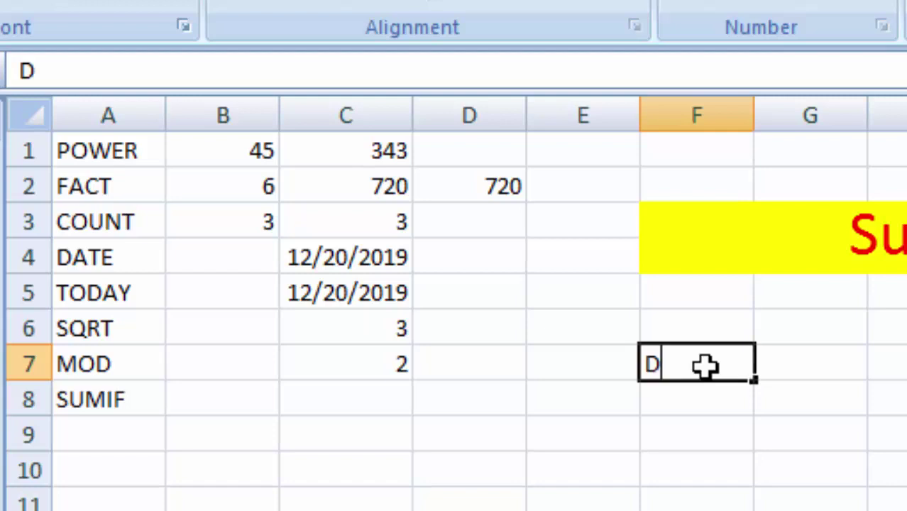
text(eor)
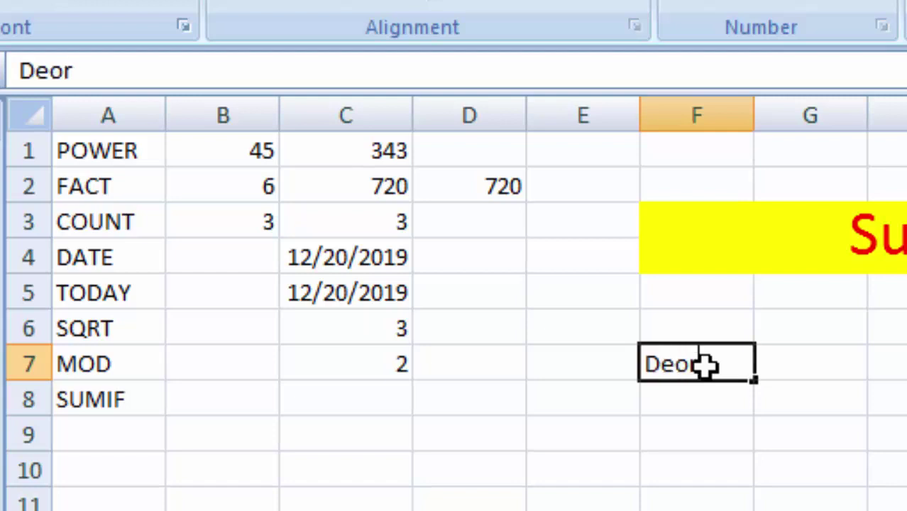
text(ia)
key(Return)
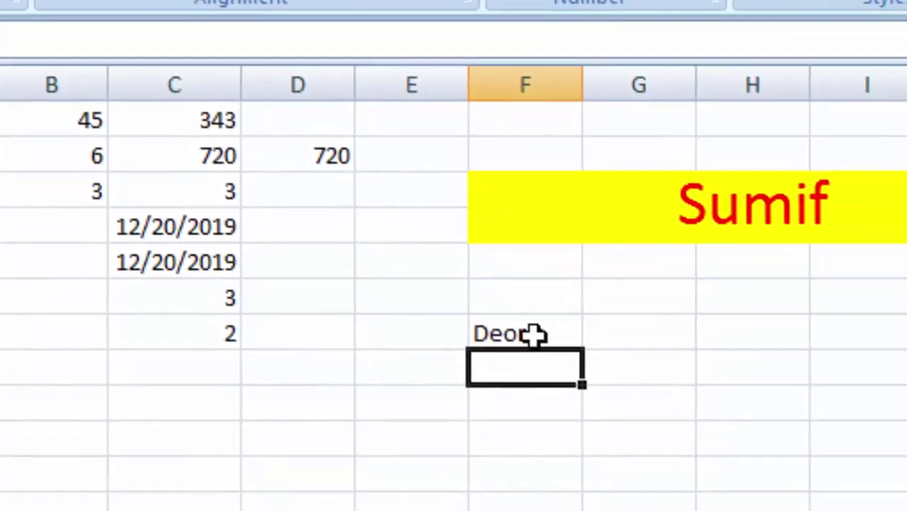
text(Gorakhpur)
key(Return)
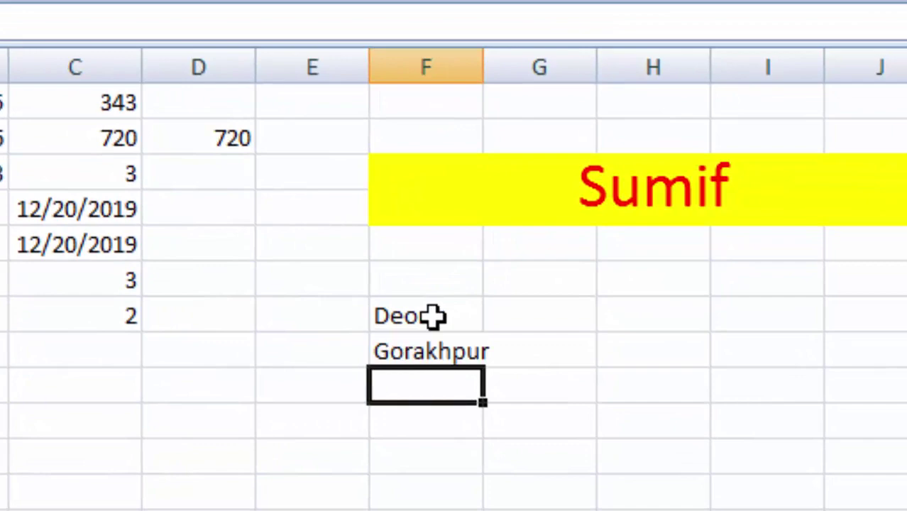
text(B)
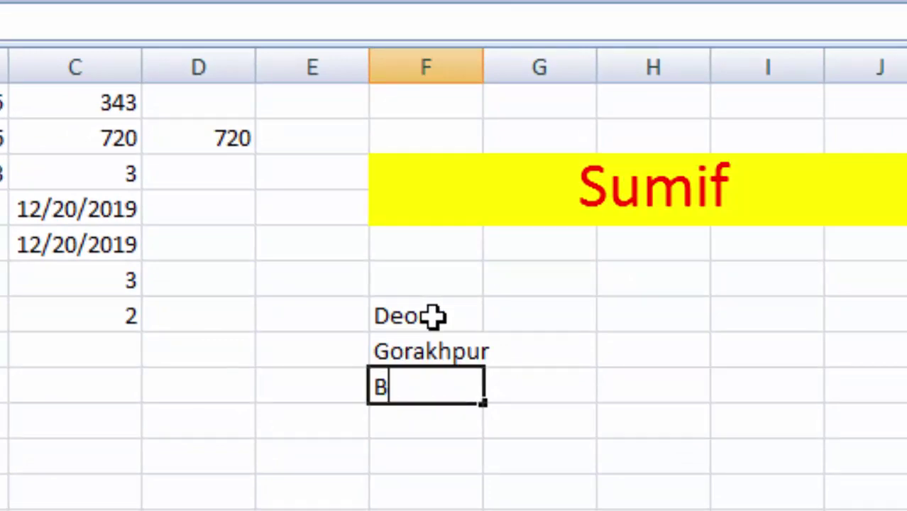
text(asti)
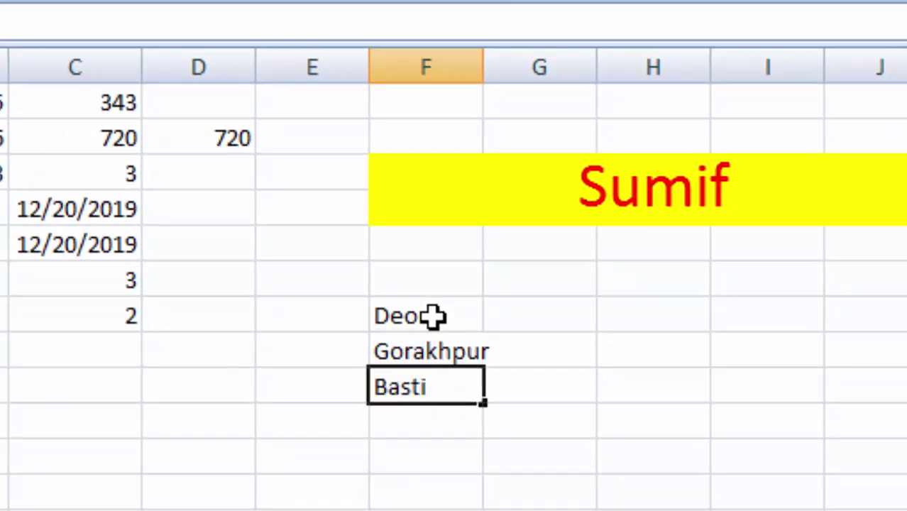
key(Return)
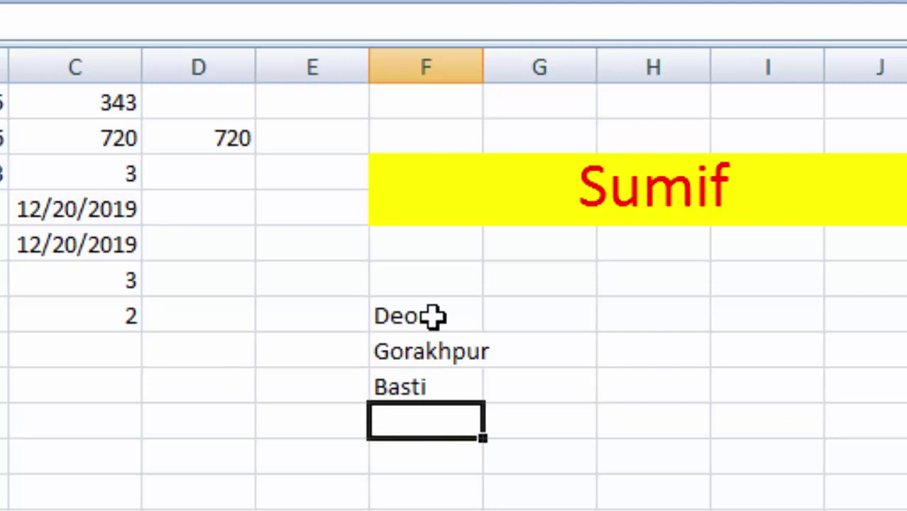
text(Deori)
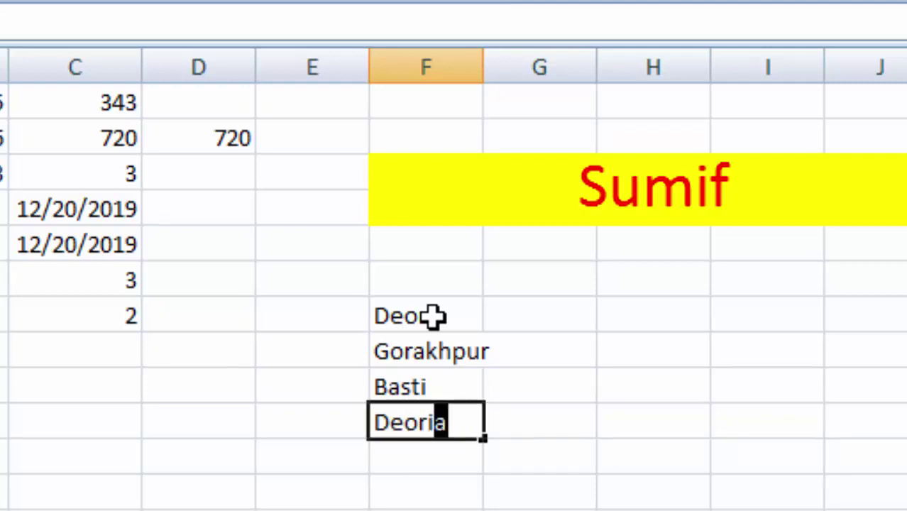
text(a)
key(Return)
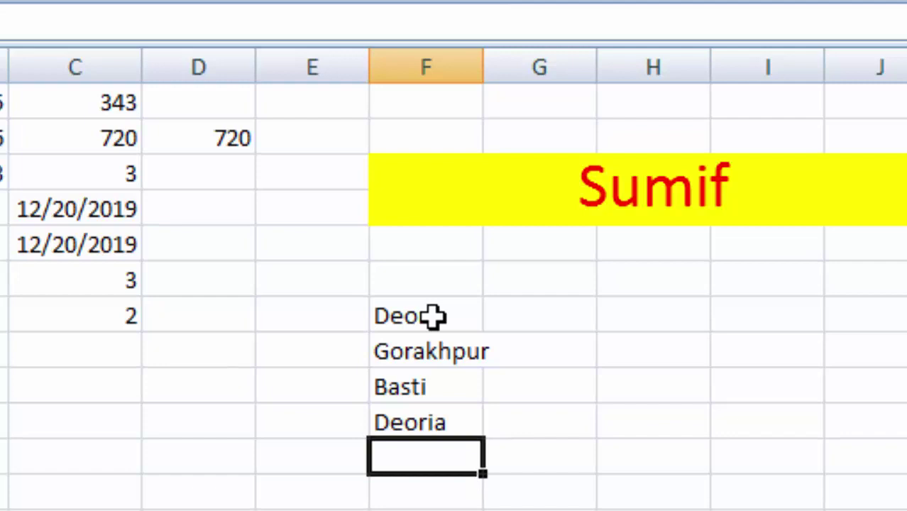
Finish the list with Basti and Deoria using AutoComplete suggestions.
text(G)
key(BackSpace)
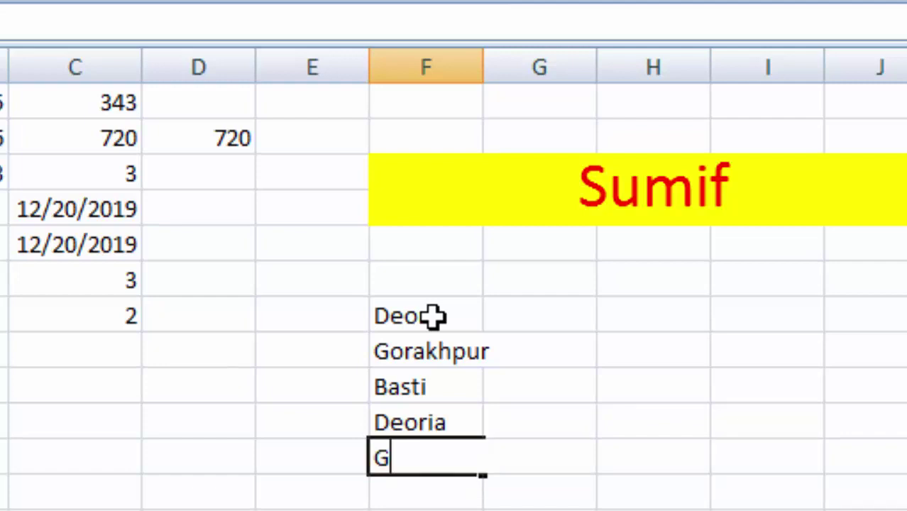
text(b)
key(BackSpace)
text(B)
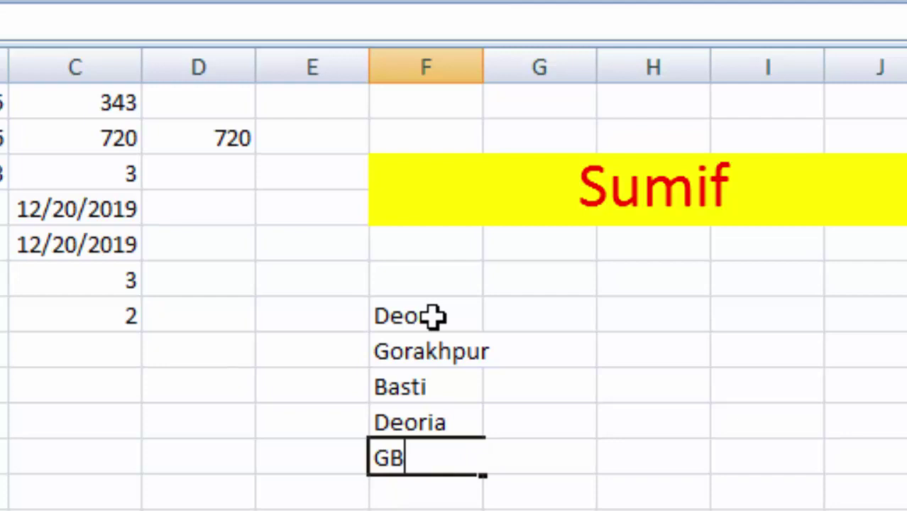
key(BackSpace)
key(BackSpace)
text(B)
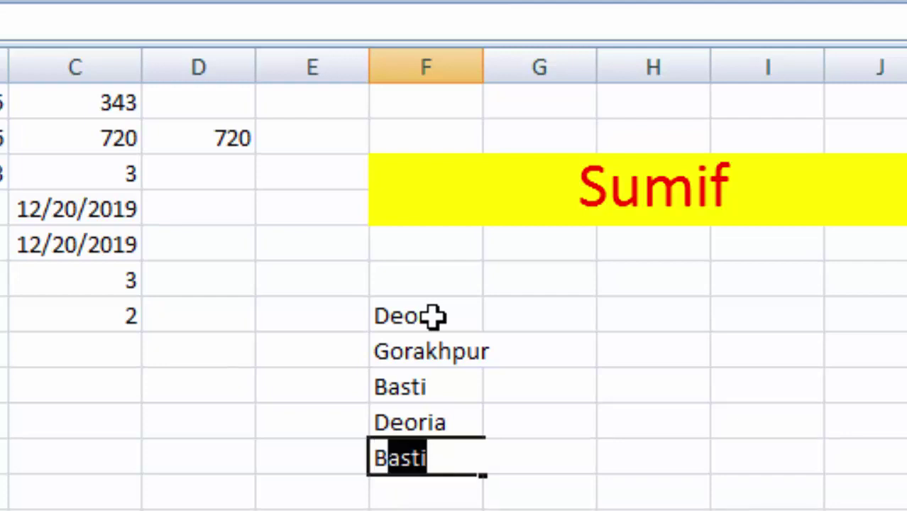
key(Return)
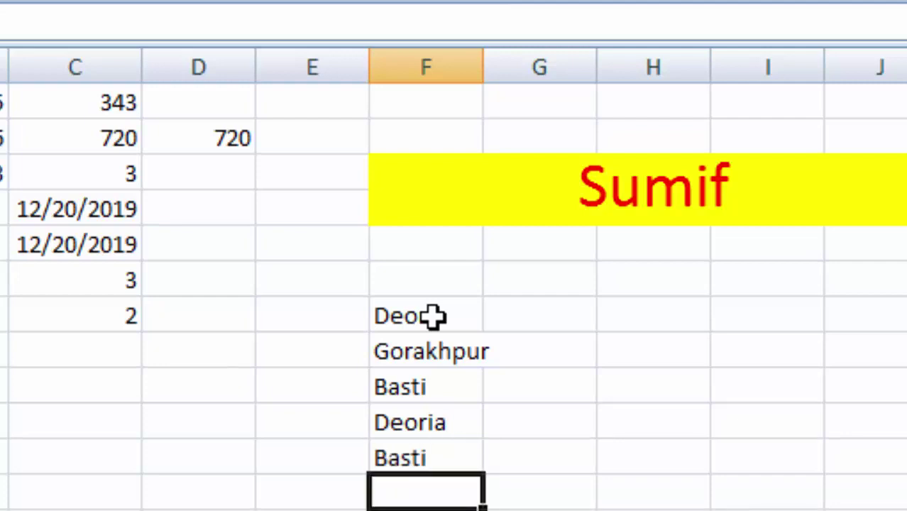
text(Deoria)
key(Return)
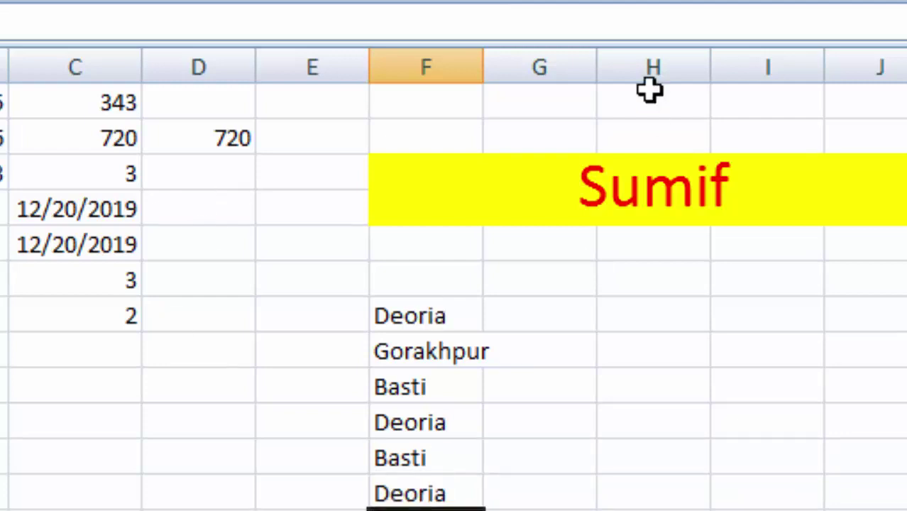
Widen column F so Gorakhpur fits, then select cell G9 for the sales values.
drag(484, 57, 498, 56)
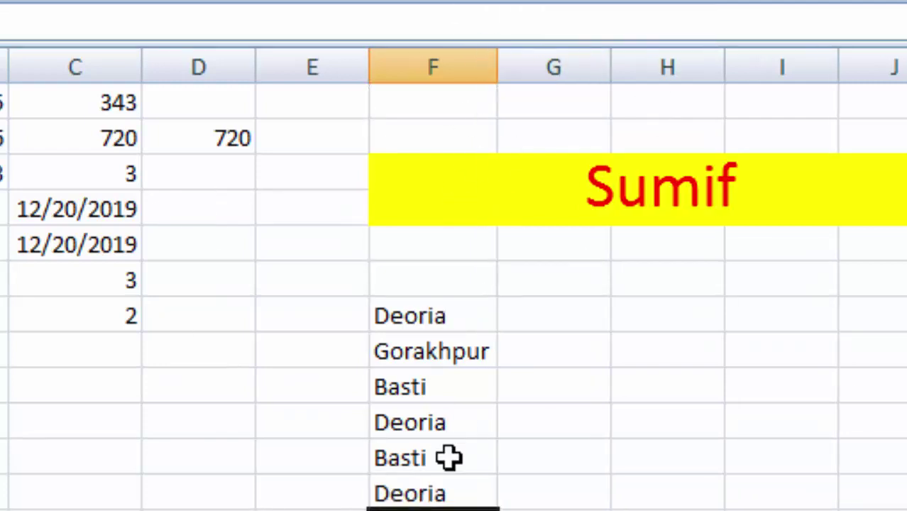
drag(434, 313, 430, 491)
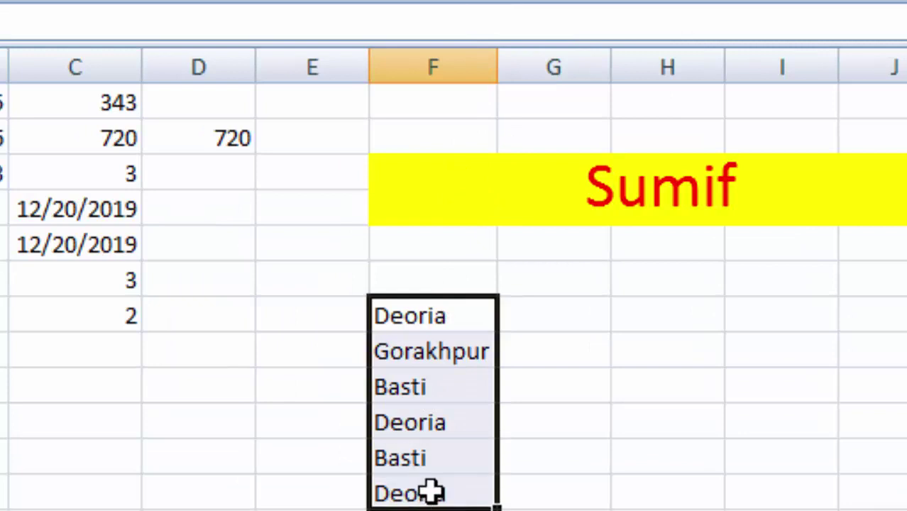
click(546, 315)
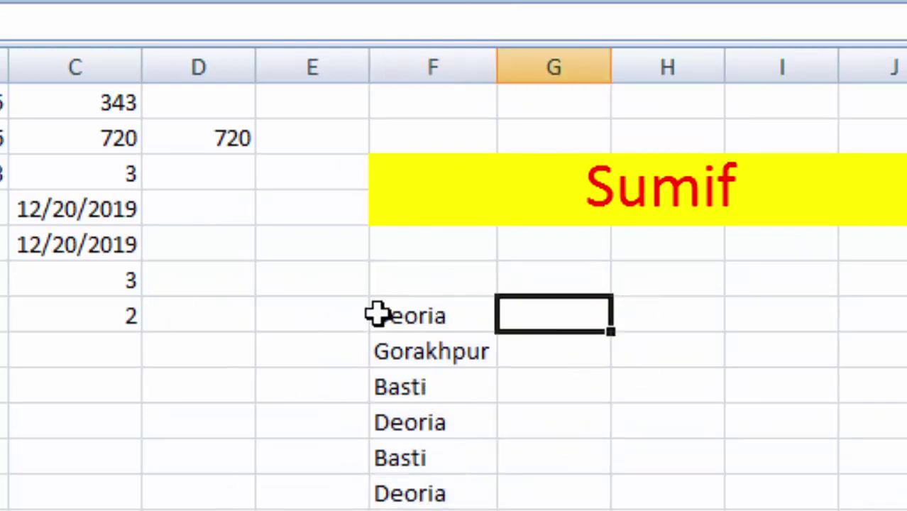
click(398, 279)
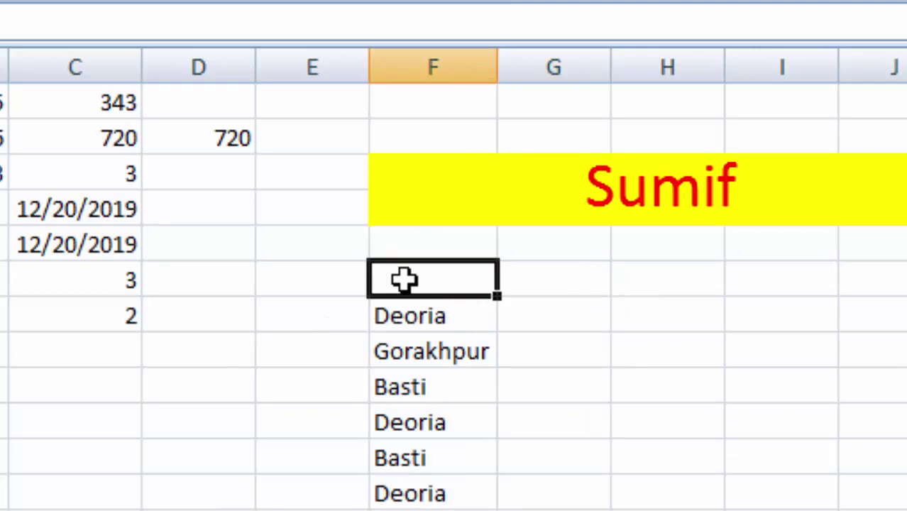
click(546, 315)
drag(547, 330, 551, 490)
click(571, 323)
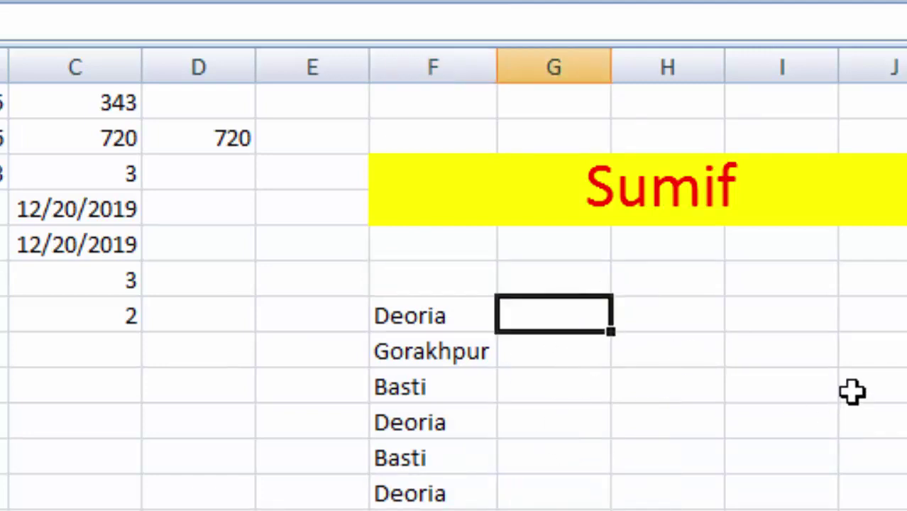
Enter sales 12350, 17950 and 3200 beside the first three area names.
text(12)
text(3)
text(50)
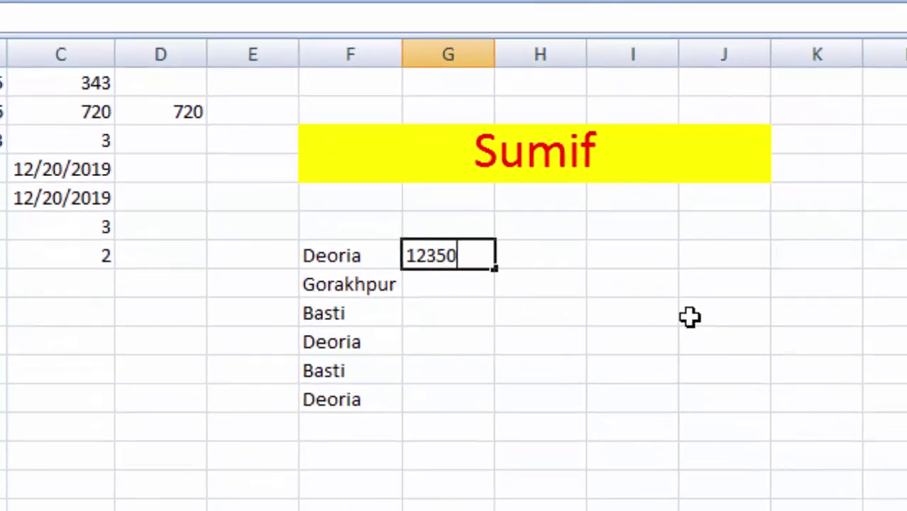
key(Return)
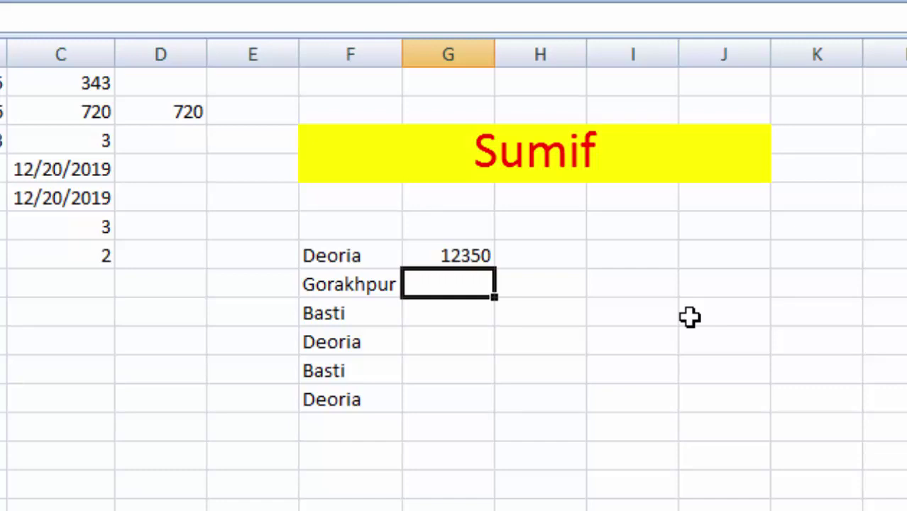
text(1795)
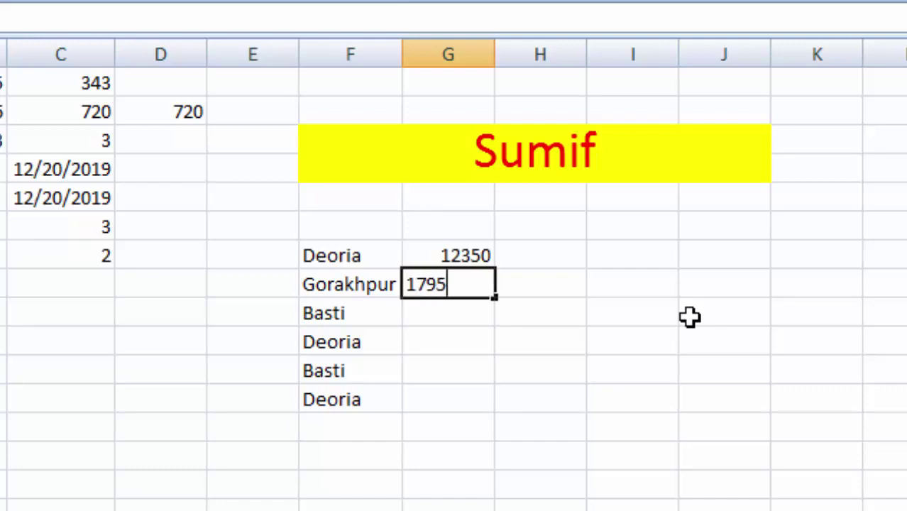
text(0)
key(Return)
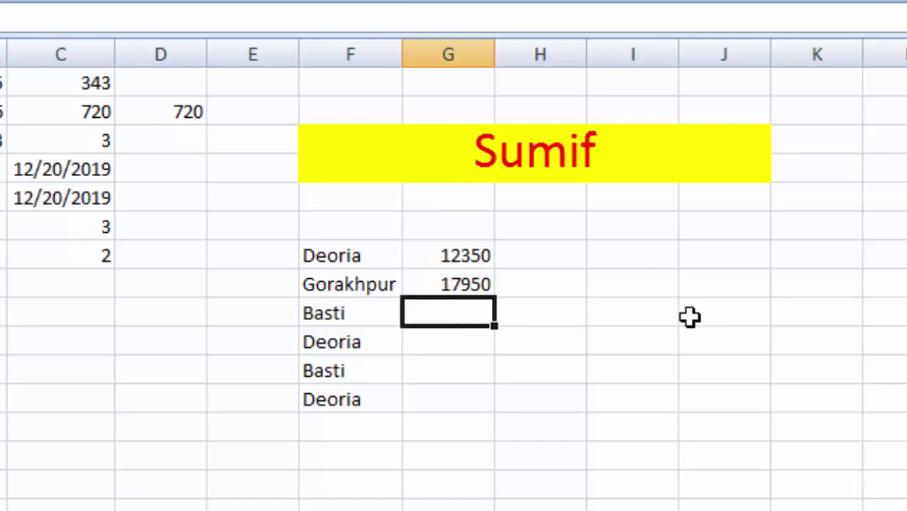
text(32)
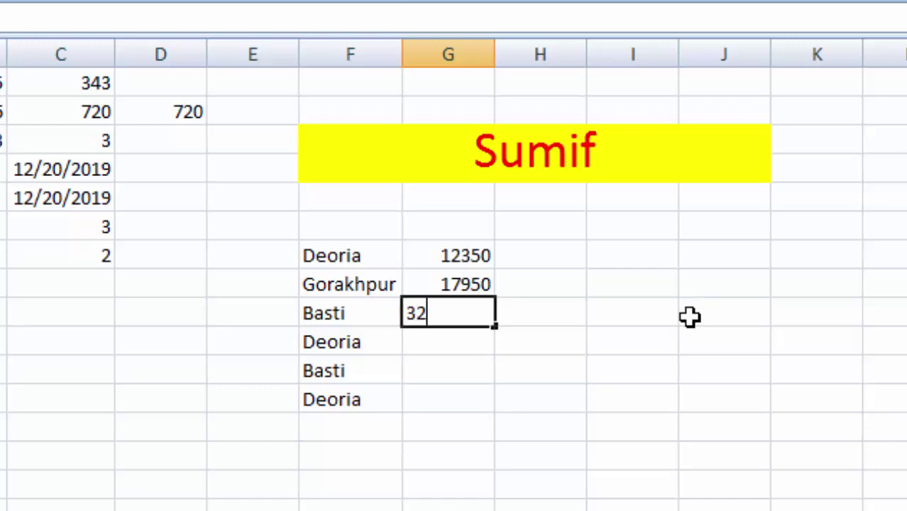
text(00)
key(Return)
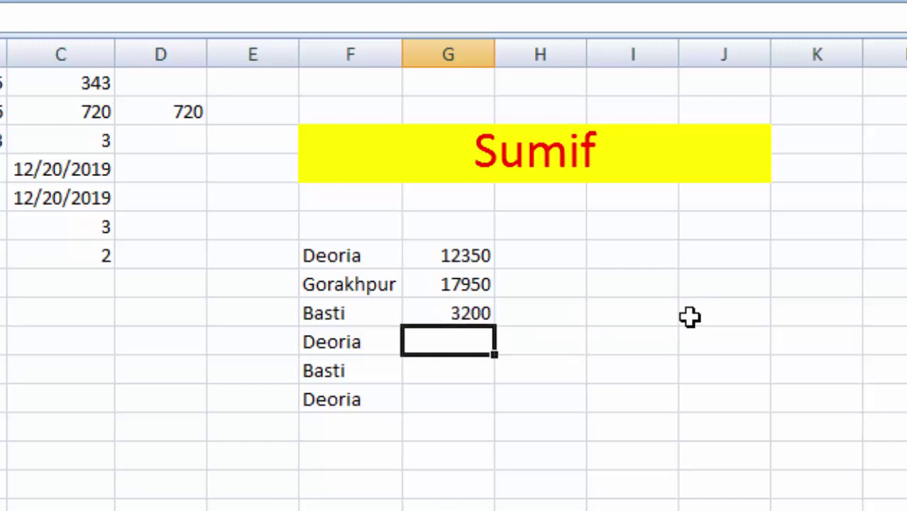
Enter the remaining sales figures 4500, 16000 and 3000 in column G.
text(4)
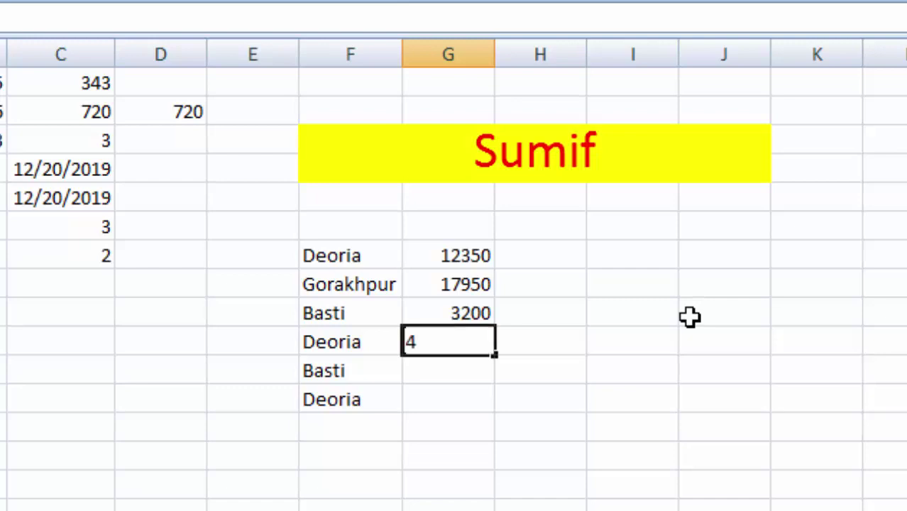
text(5000)
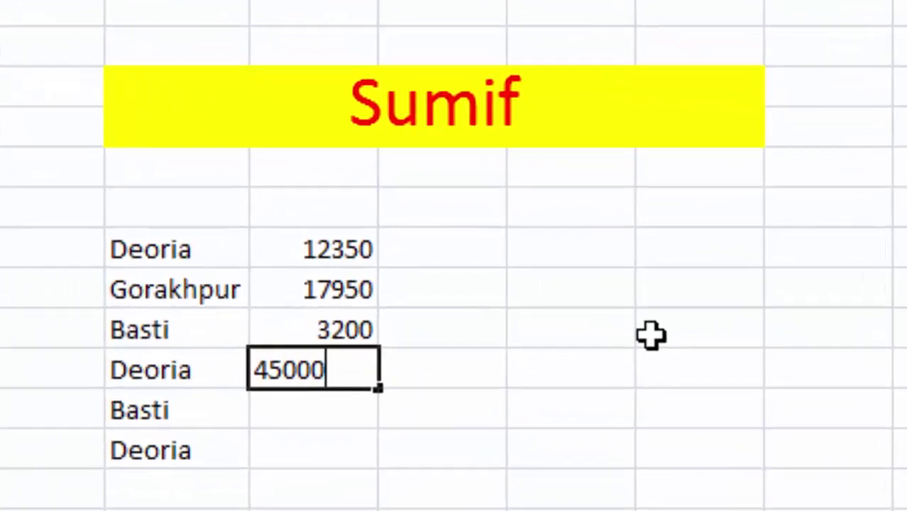
key(BackSpace)
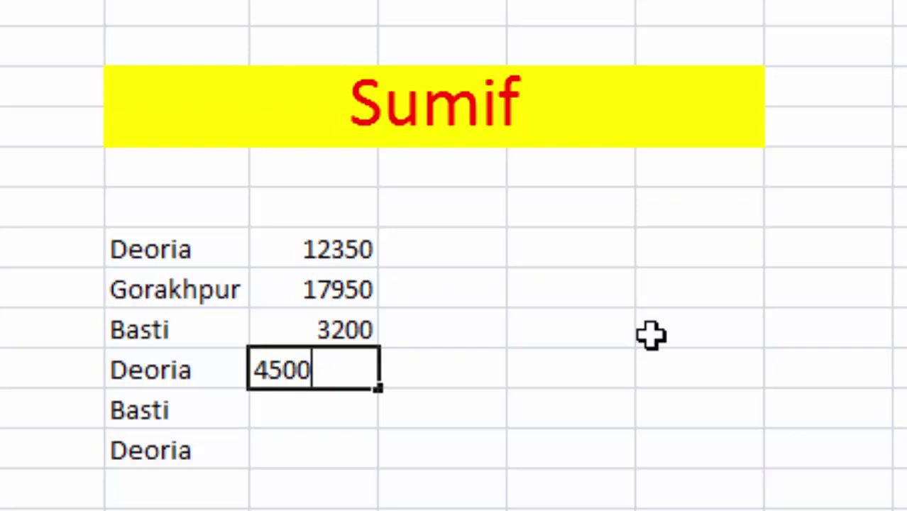
key(Return)
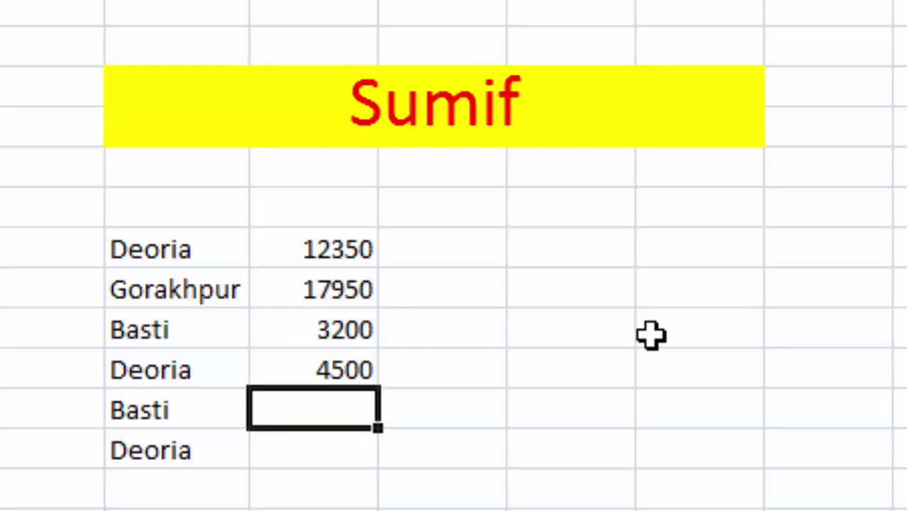
text(1)
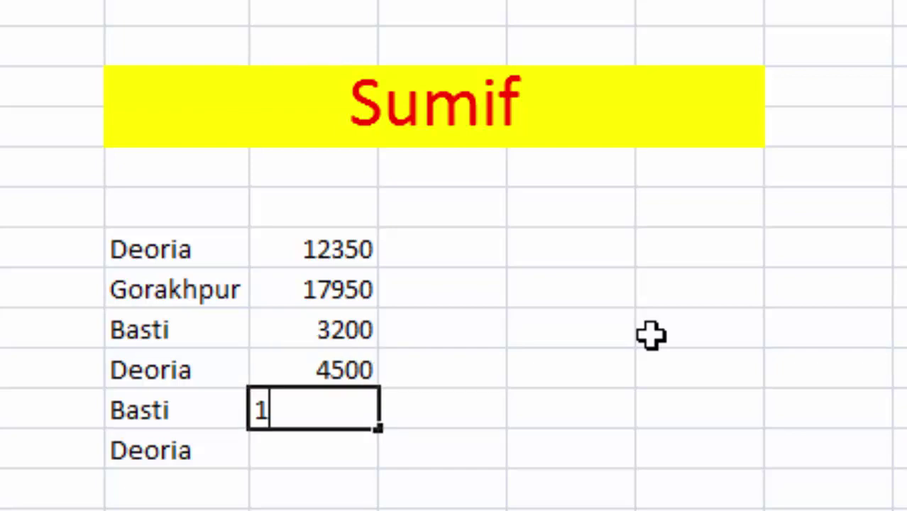
text(6000)
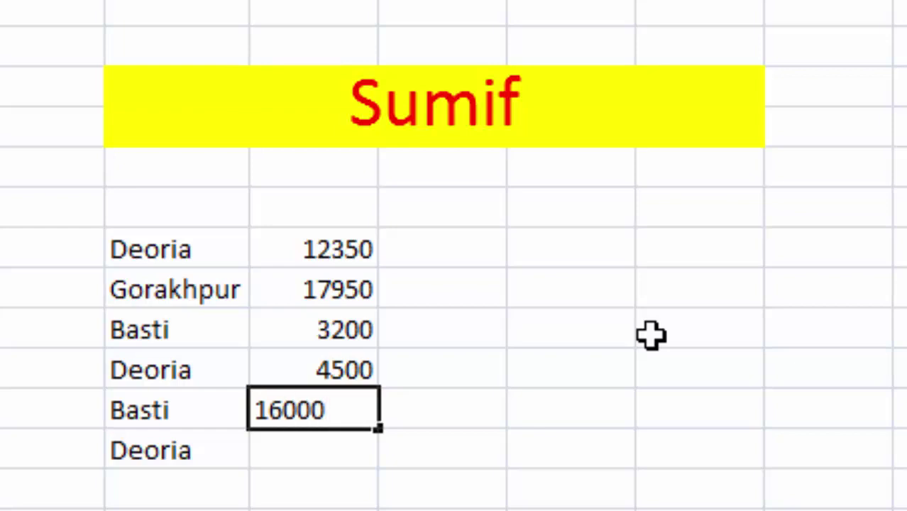
key(Return)
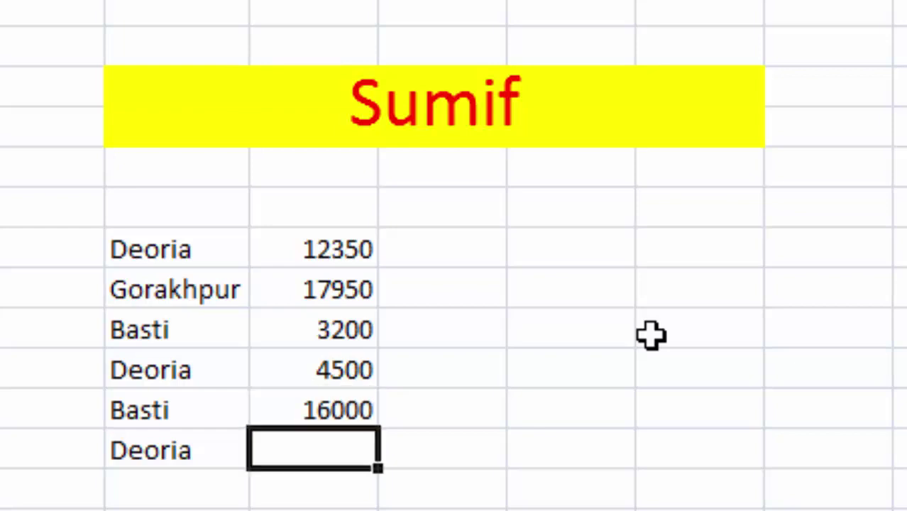
text(3000)
key(Return)
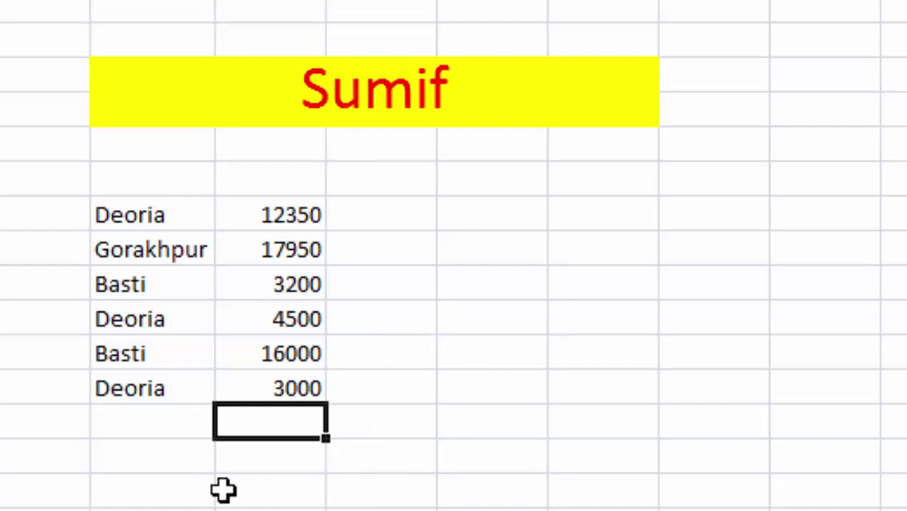
click(156, 459)
text(=)
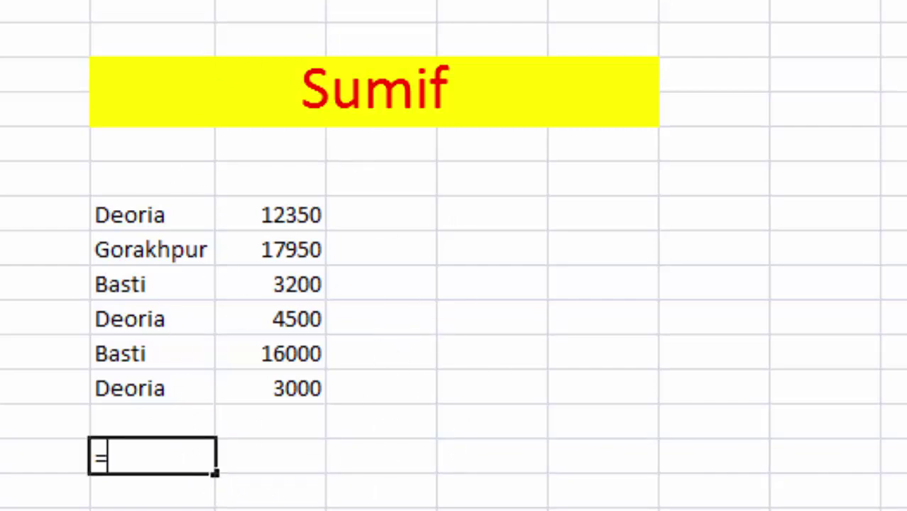
text(su)
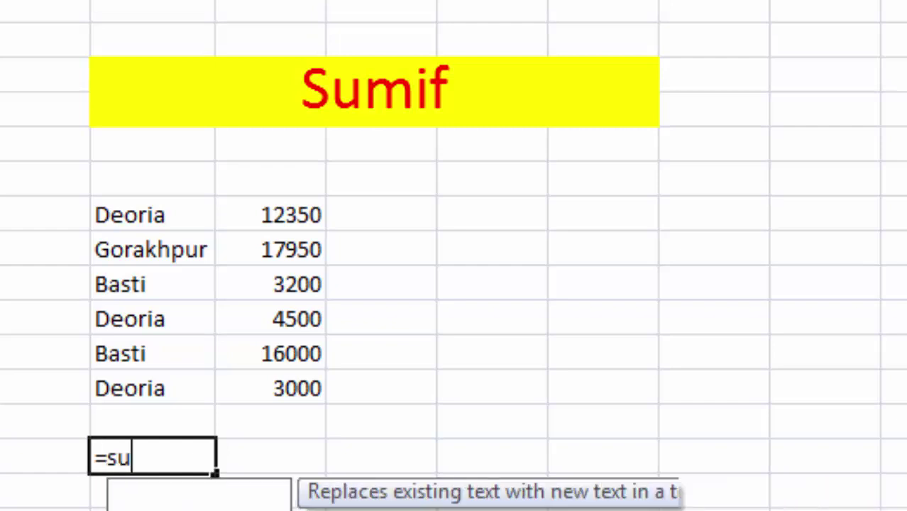
text(midf)
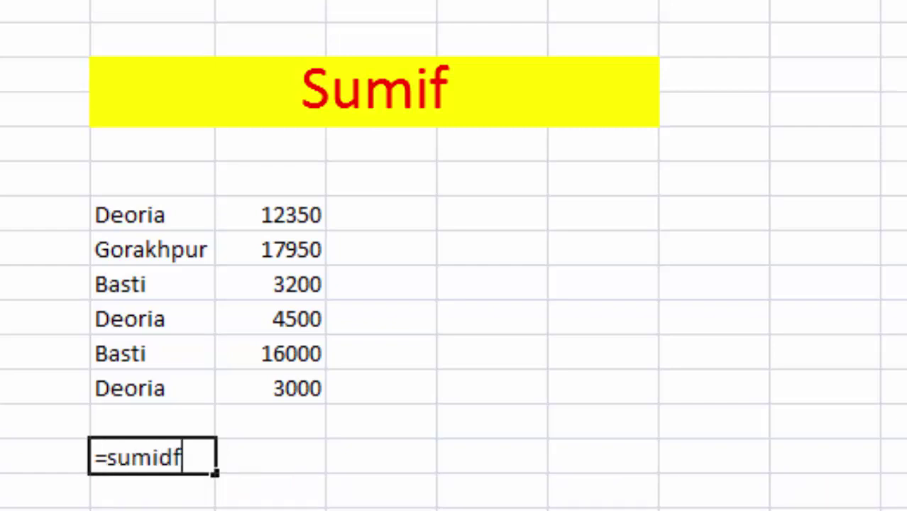
key(BackSpace)
key(BackSpace)
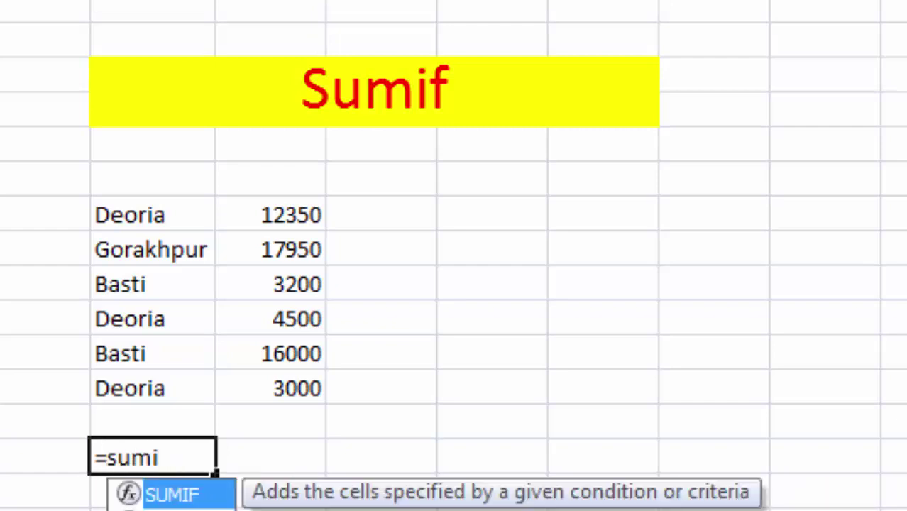
text(f)
key(BackSpace)
key(BackSpace)
key(BackSpace)
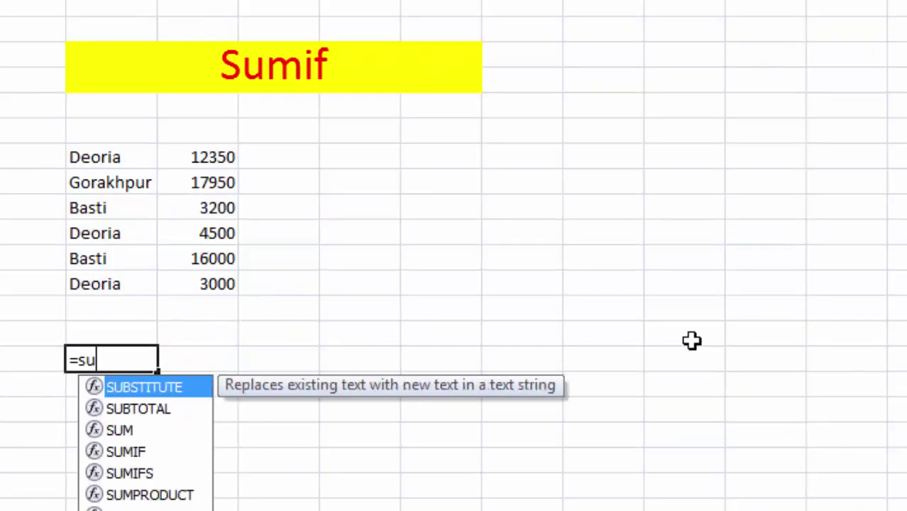
text(mif)
key(Tab)
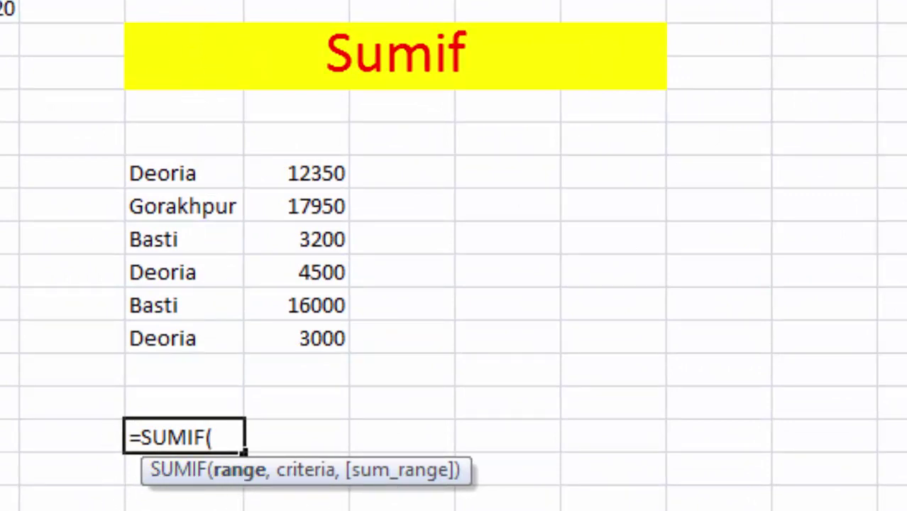
drag(178, 0, 610, 0)
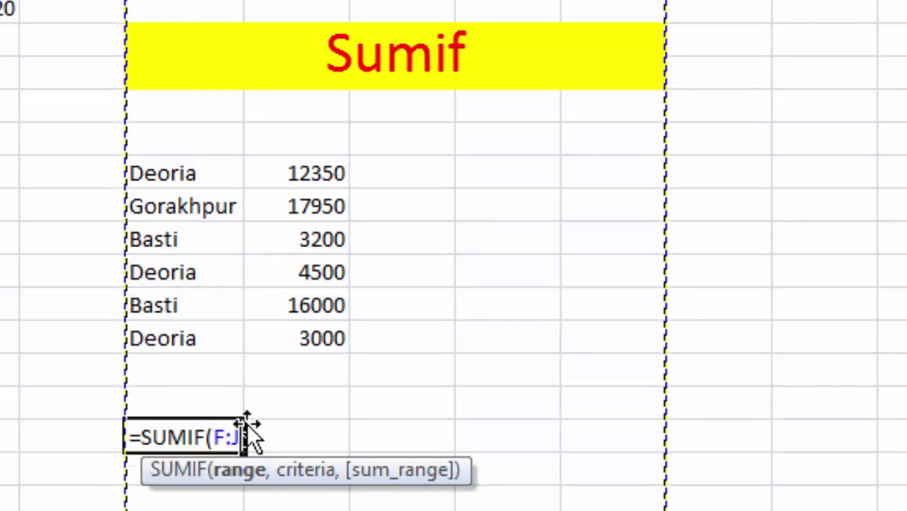
drag(241, 436, 73, 439)
Clear the cell and start =sumif( with the area names F7:F12 as its range.
key(BackSpace)
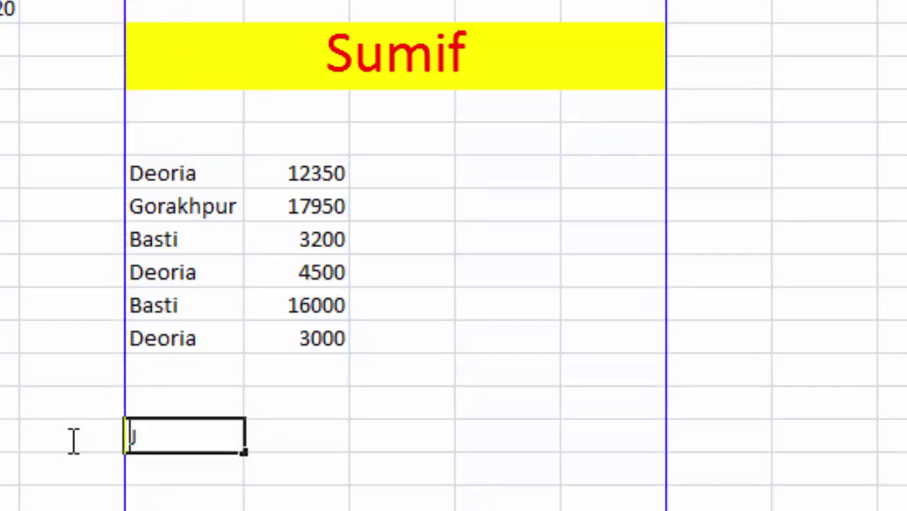
key(BackSpace)
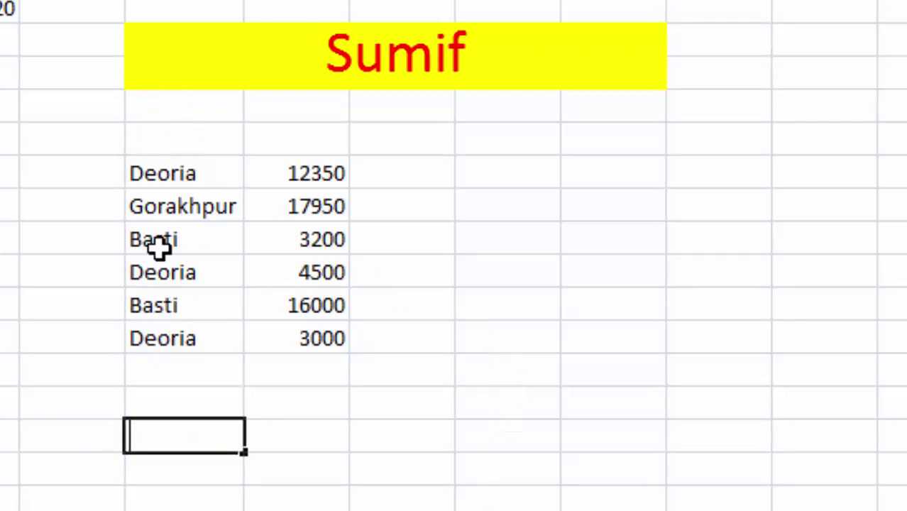
text(=)
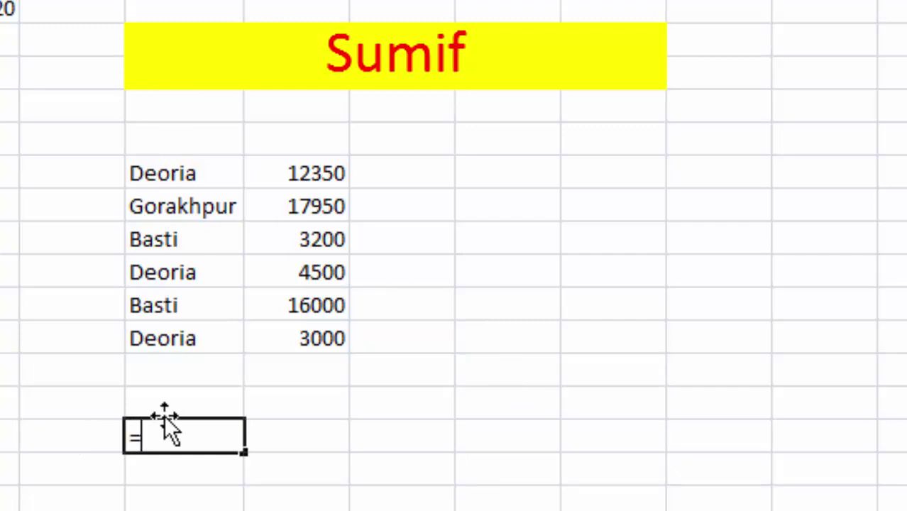
text(su)
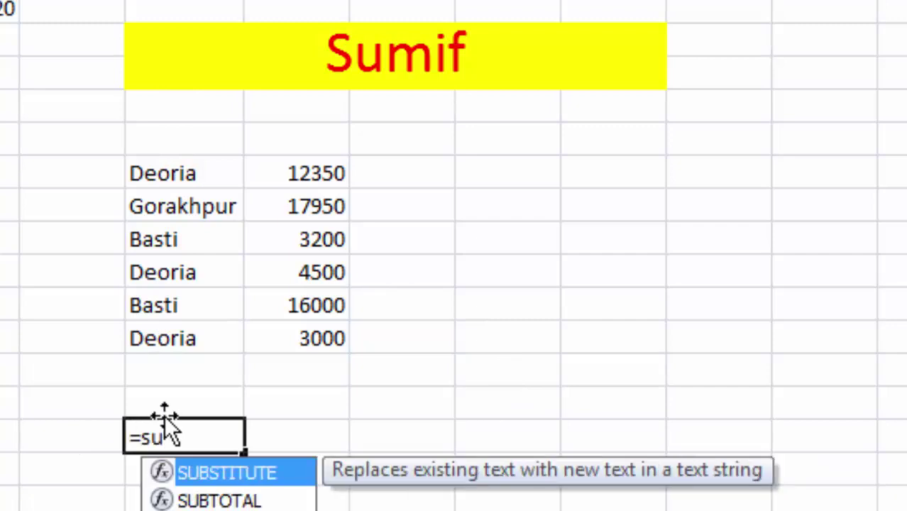
text(mi)
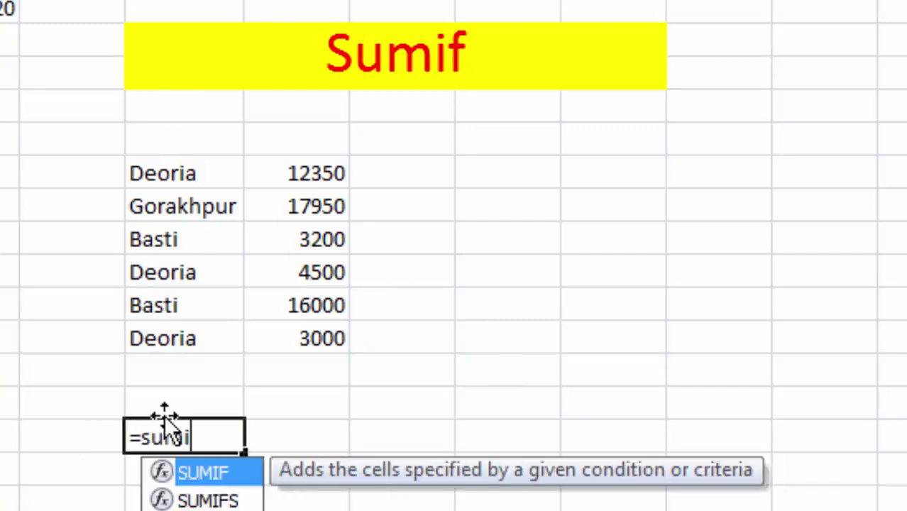
text(f()
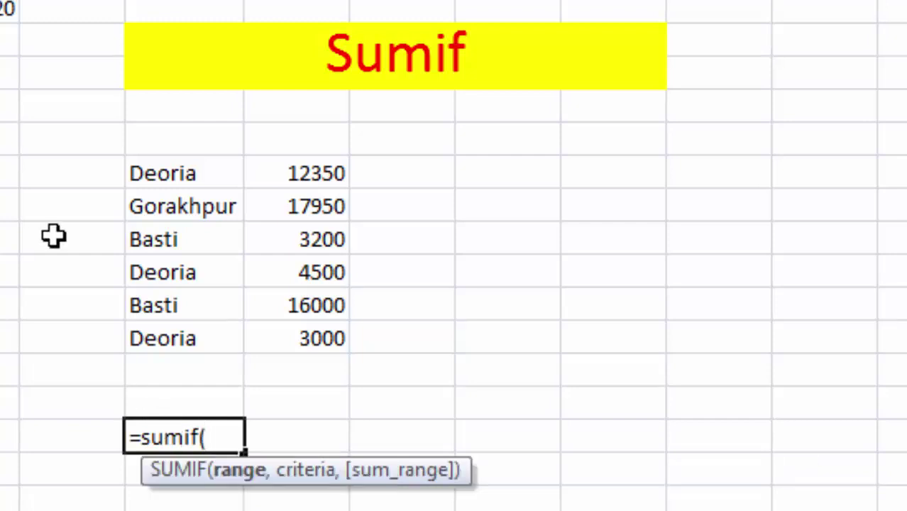
click(185, 173)
drag(184, 173, 182, 296)
click(182, 339)
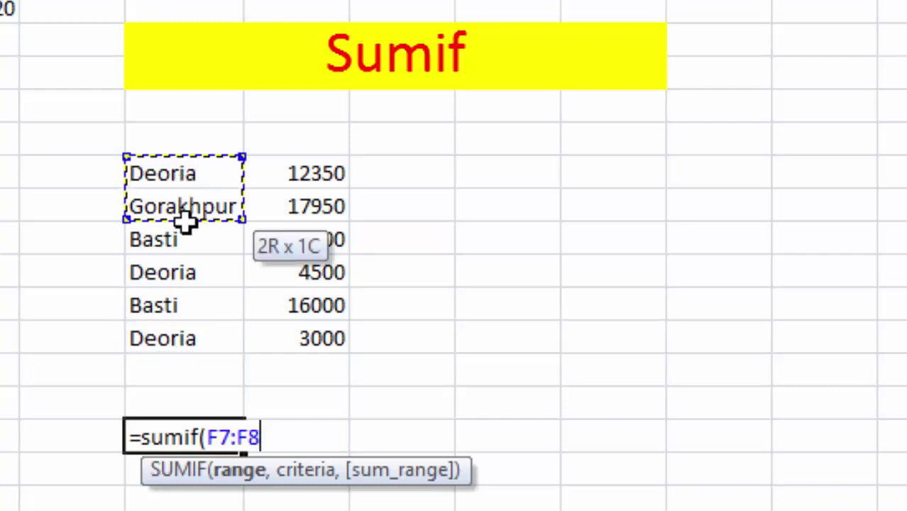
mouse_move(184, 170)
mouse_down()
mouse_move(184, 358)
mouse_move(191, 344)
mouse_up()
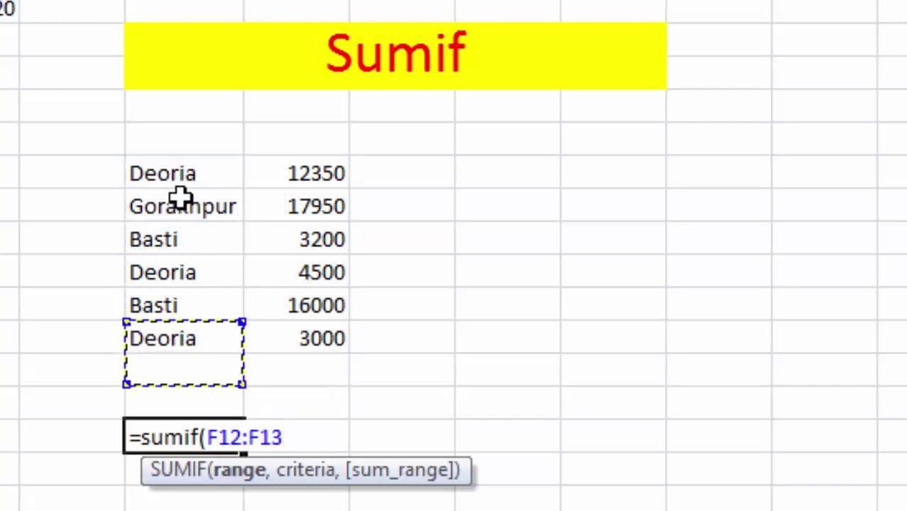
drag(182, 170, 183, 330)
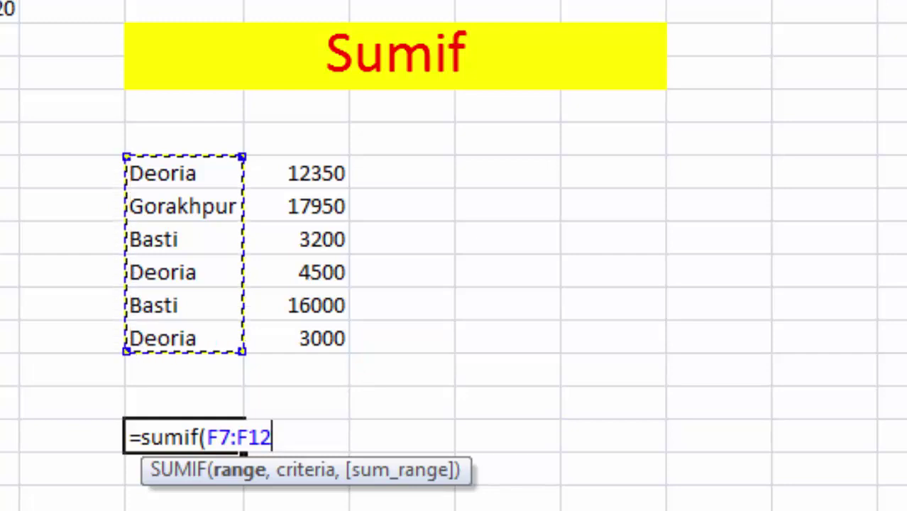
Add the criteria "Deoria","Gorakhpur","Basti" after the range in the formula.
text(,")
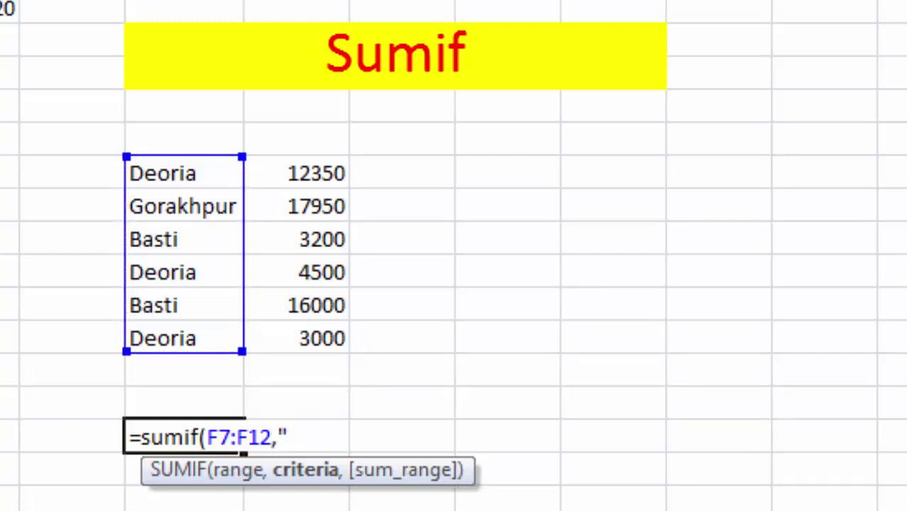
key(BackSpace)
text(")
text(Deo)
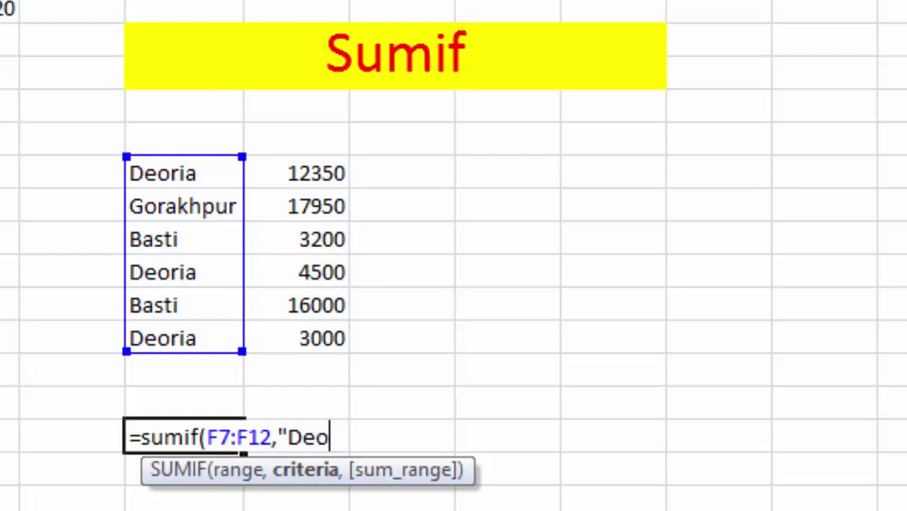
text(ria)
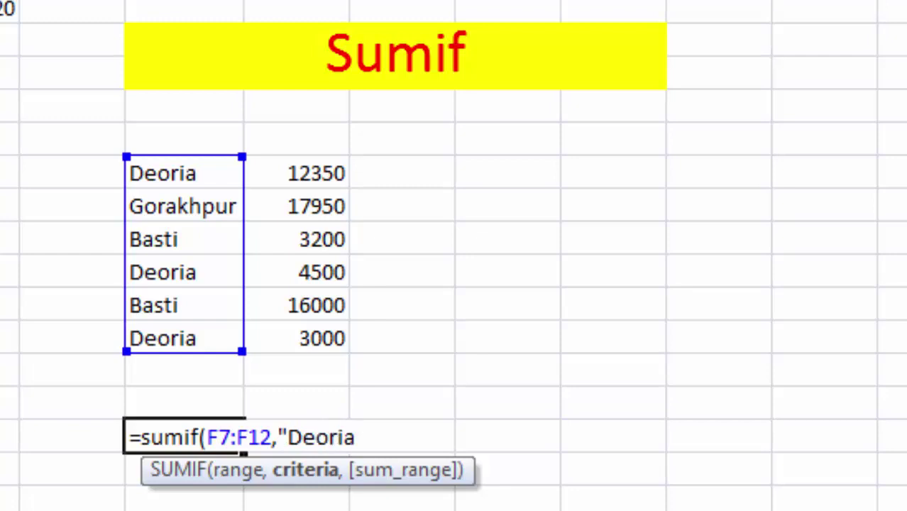
text(",)
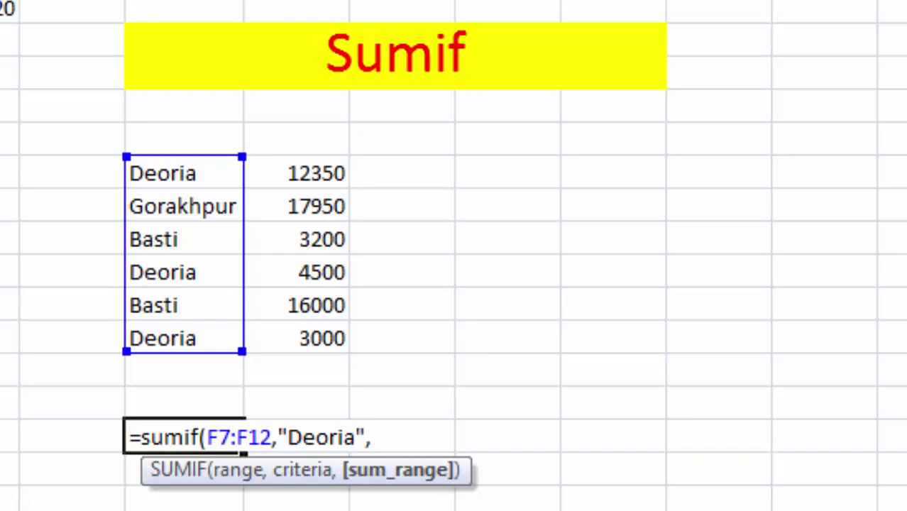
text(G)
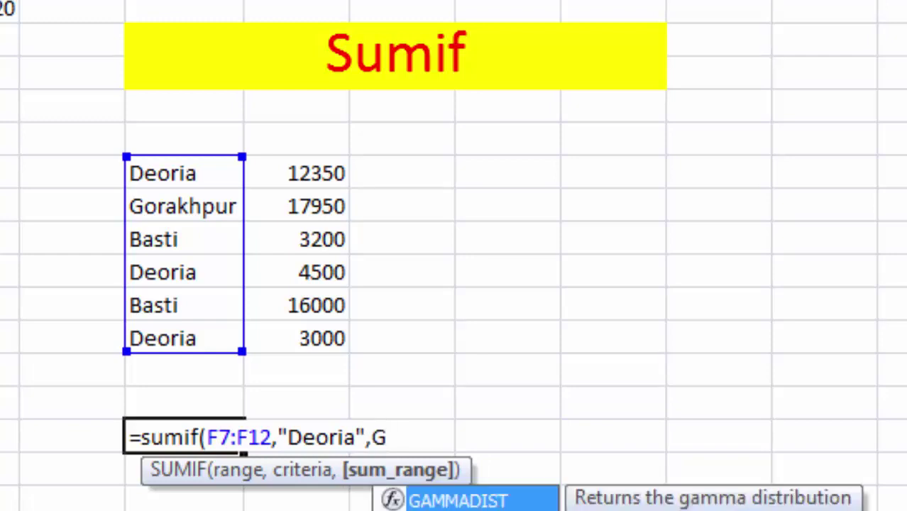
text(orakh)
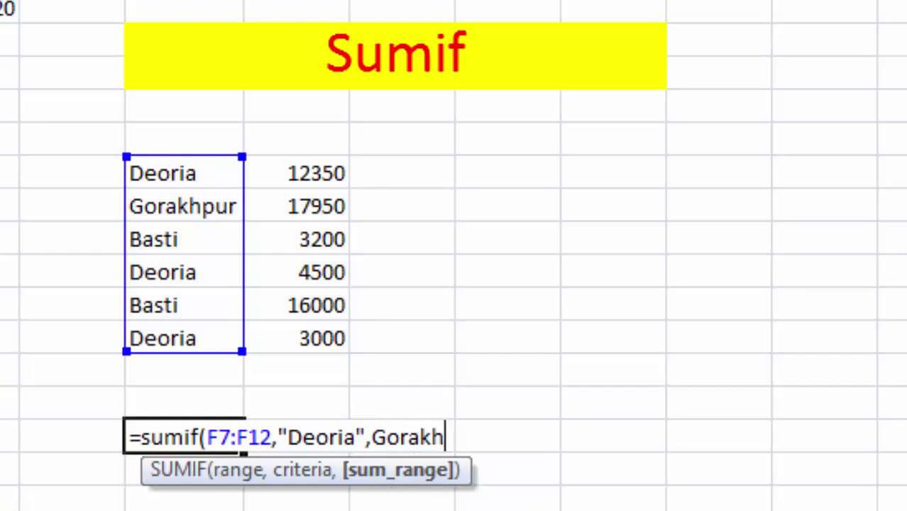
text(pur)
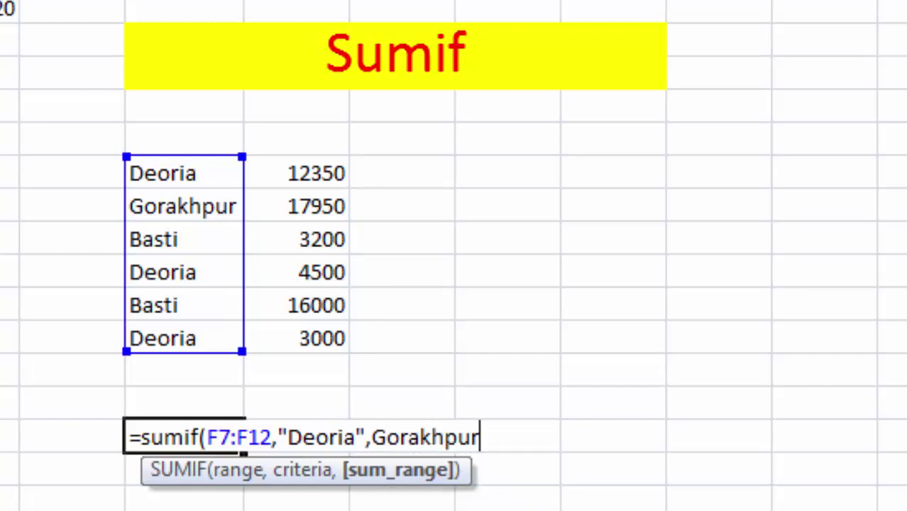
text(")
click(371, 438)
text(")
click(538, 438)
text(,)
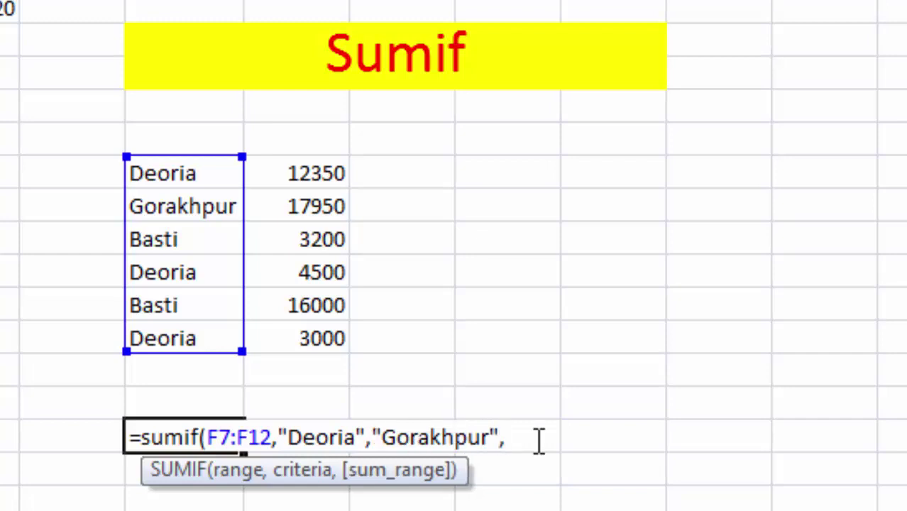
text(")
text(Bas)
text(ti)
text(")
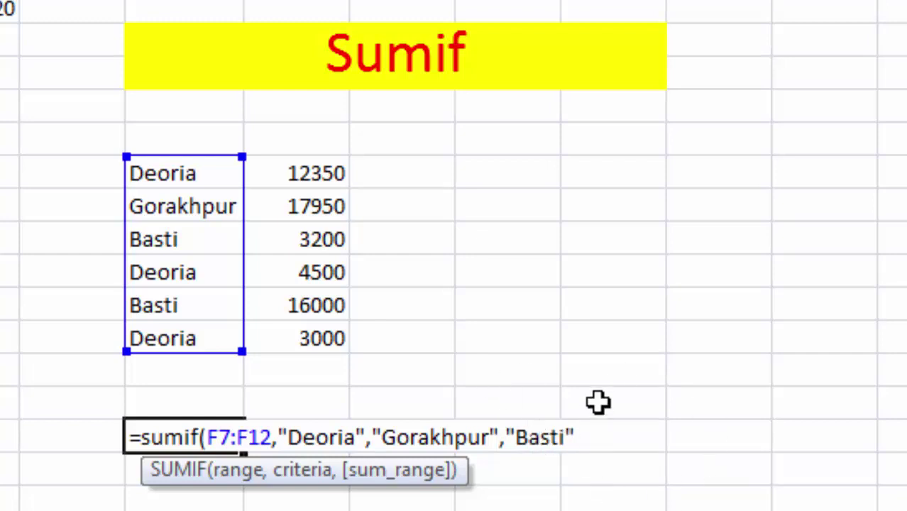
text(,)
Wrap the criteria in braces, add G7:G12 as sum range, and commit to show 19850.
click(276, 429)
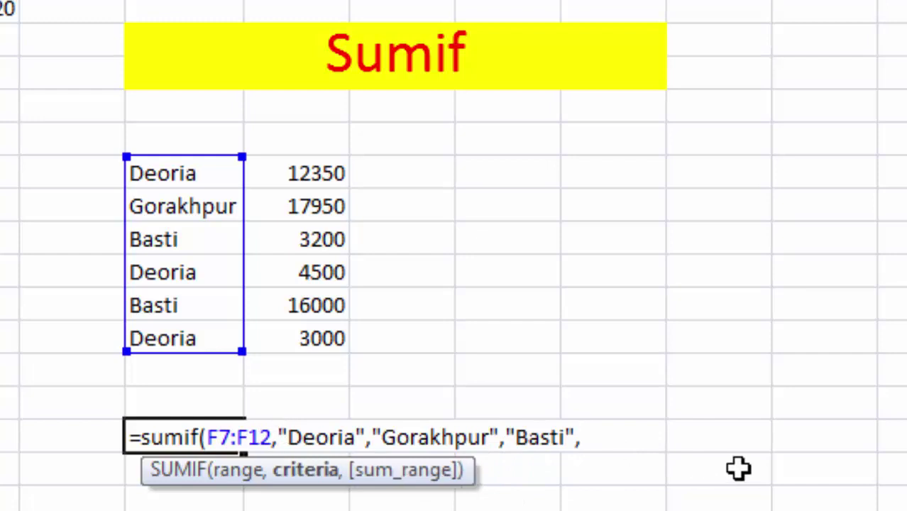
text({)
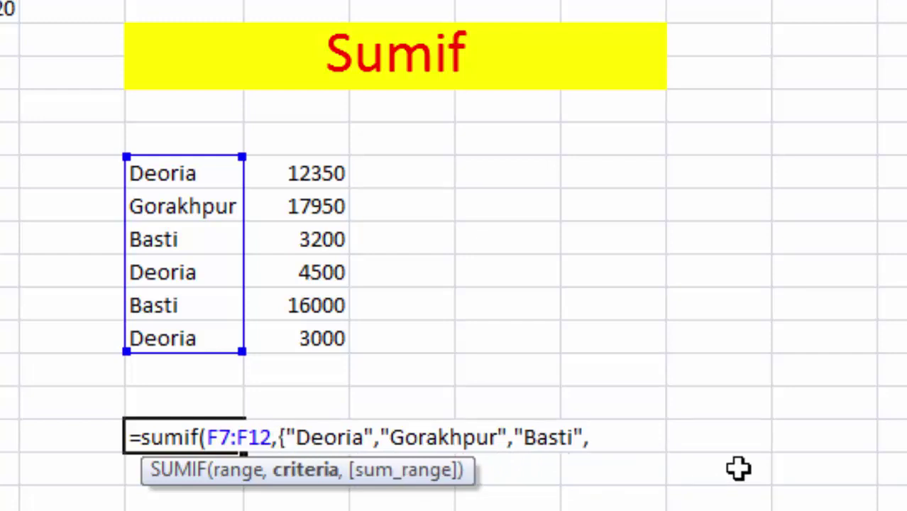
click(599, 433)
key(BackSpace)
text(})
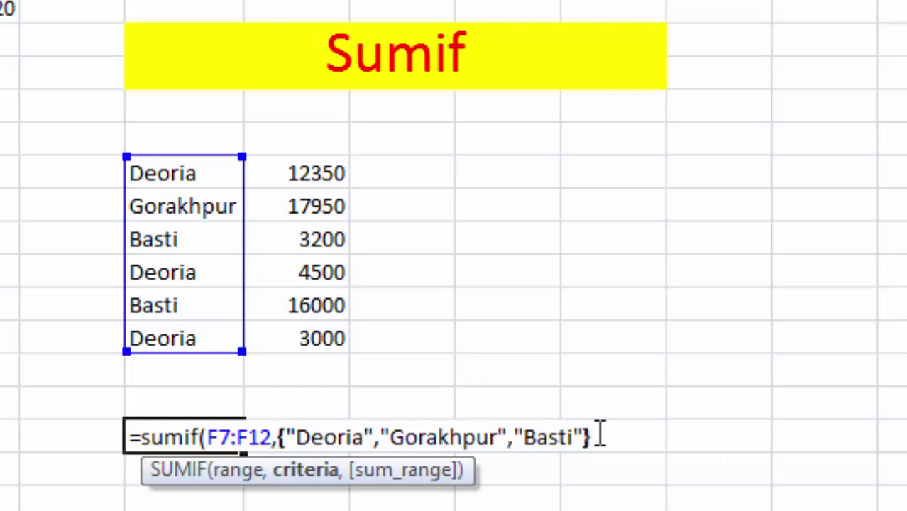
text(,)
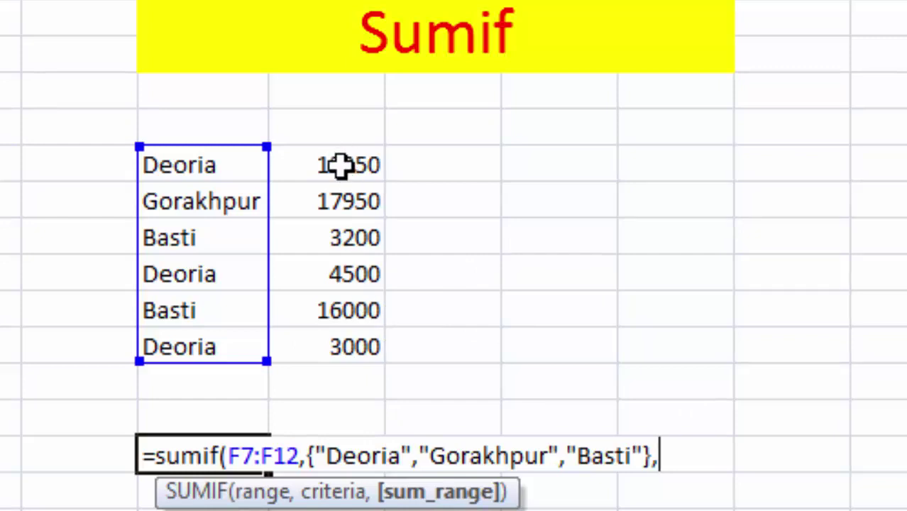
drag(344, 168, 337, 347)
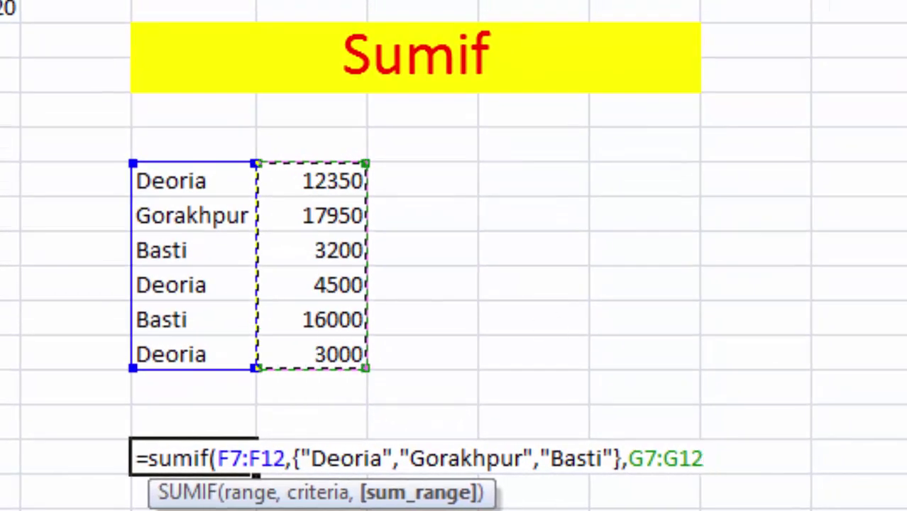
text())
key(Return)
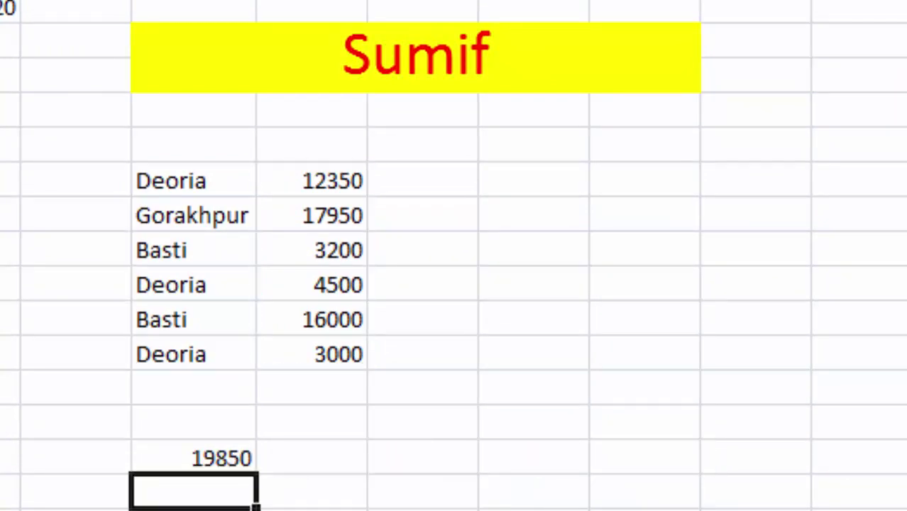
Enter the SUMIF as an array formula over F15:H15, returning 19850, 17950 and 19200.
click(193, 457)
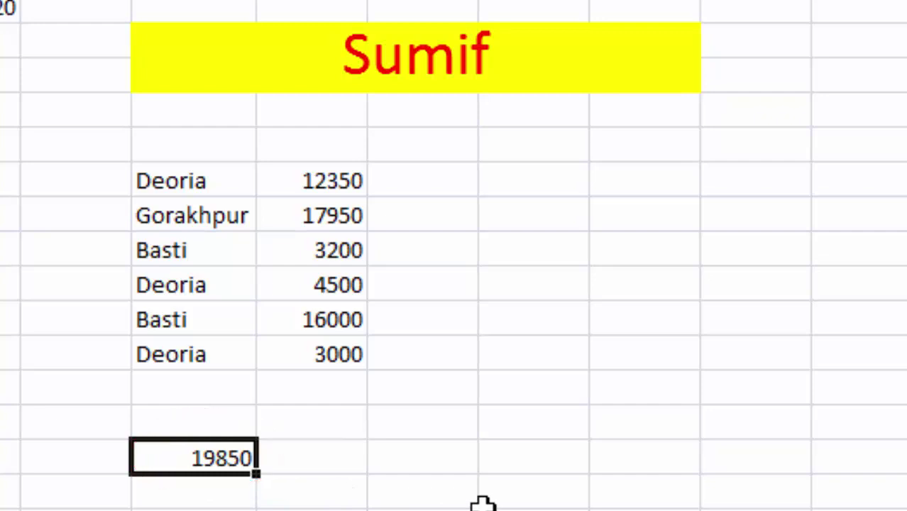
key(shift+Right)
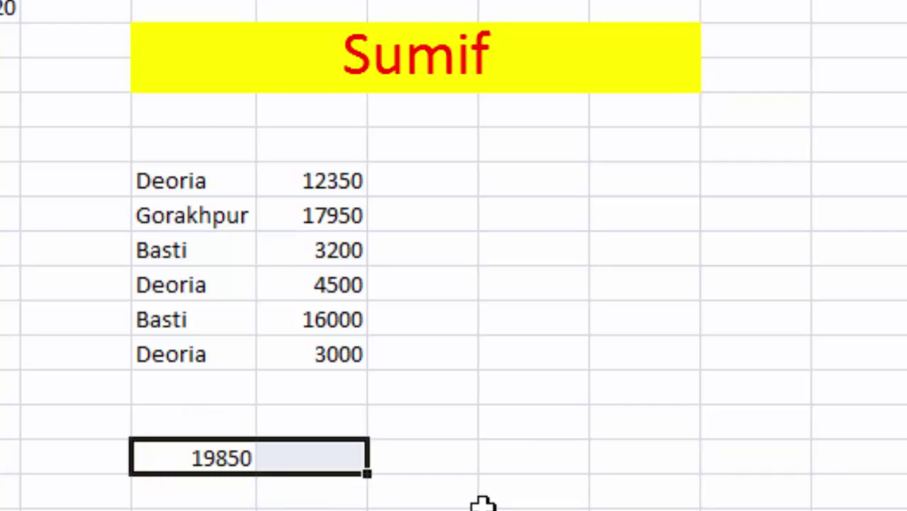
key(shift+Right)
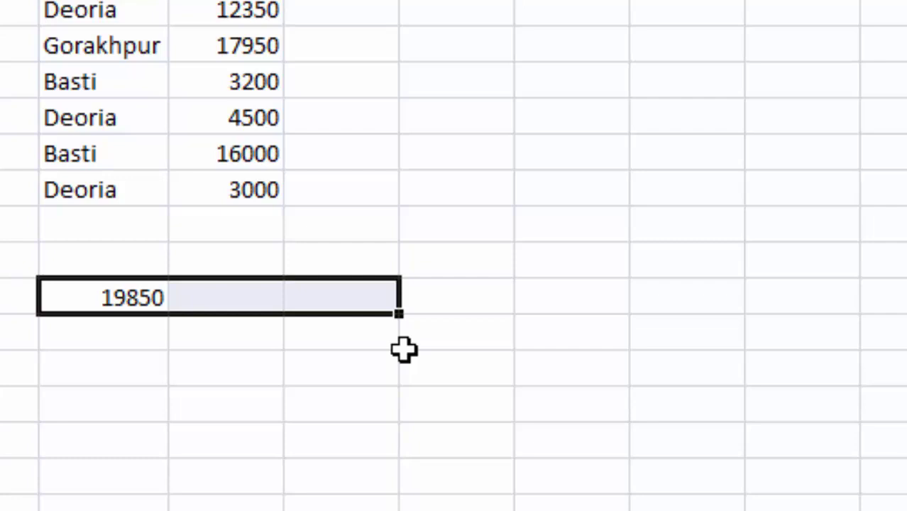
key(F2)
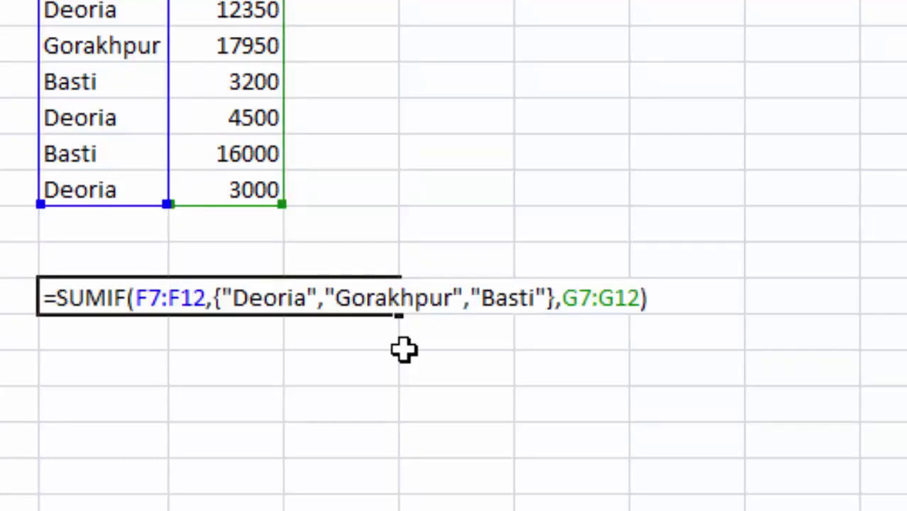
key(ctrl+shift+Return)
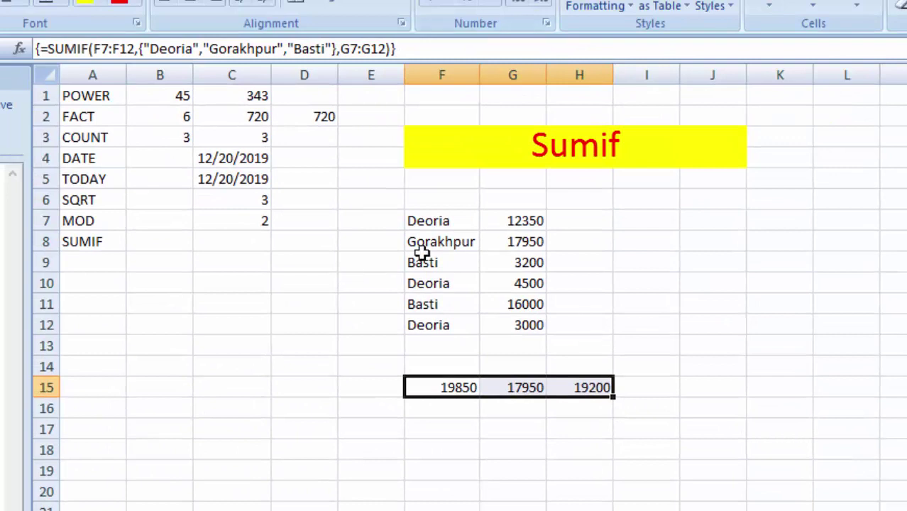
Type the headings Area in F6 and Sales in G6, then select the F15 total.
click(437, 203)
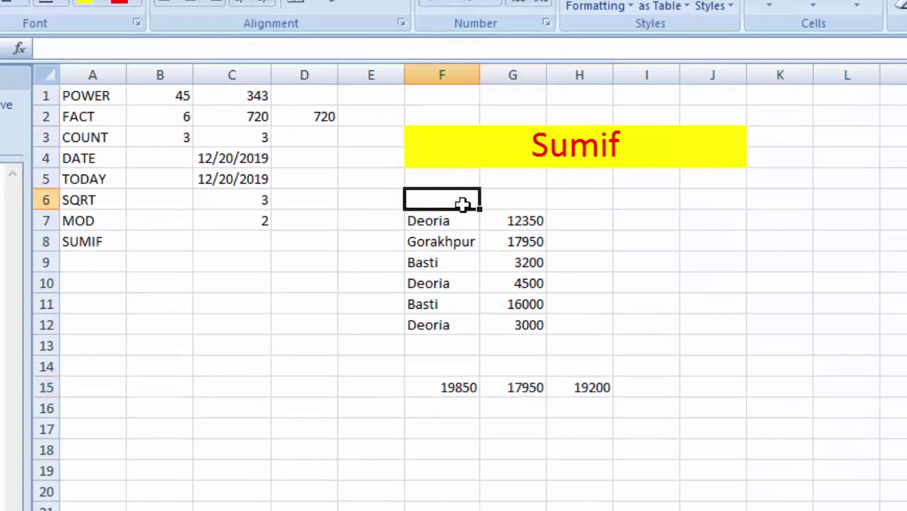
text(Area)
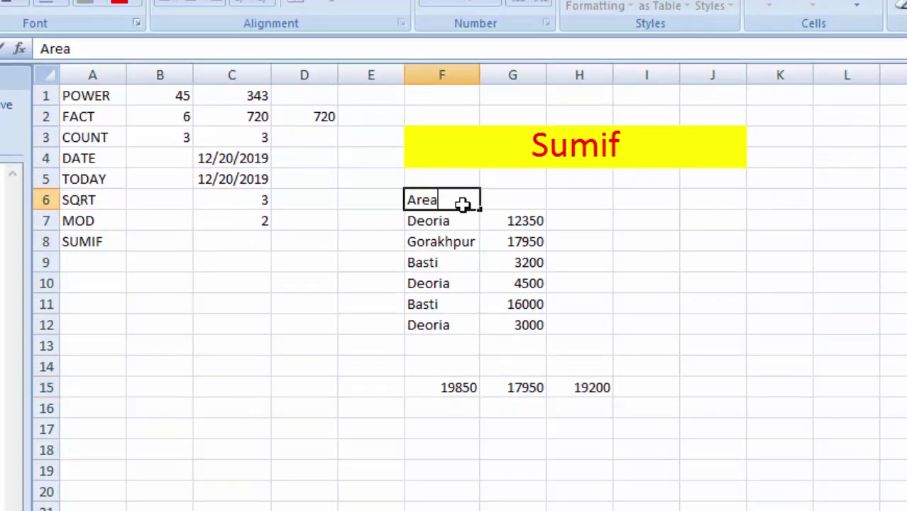
key(Tab)
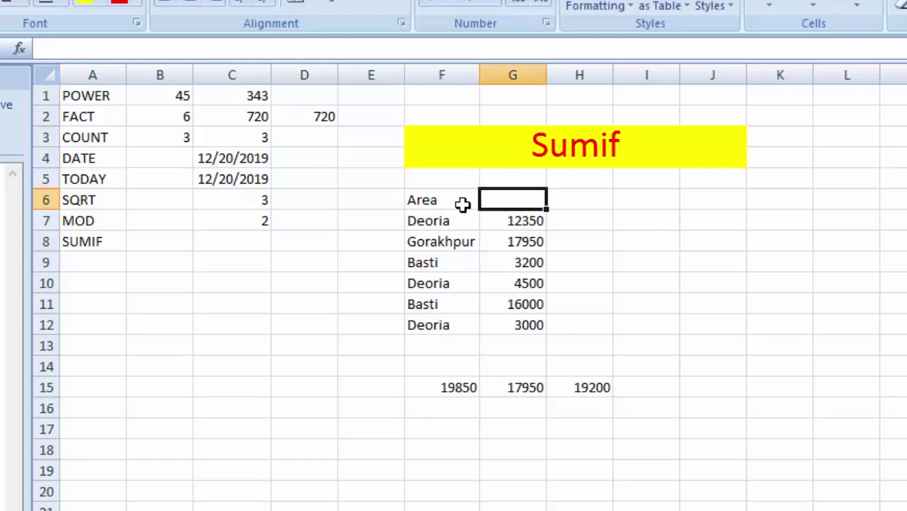
text(Sale)
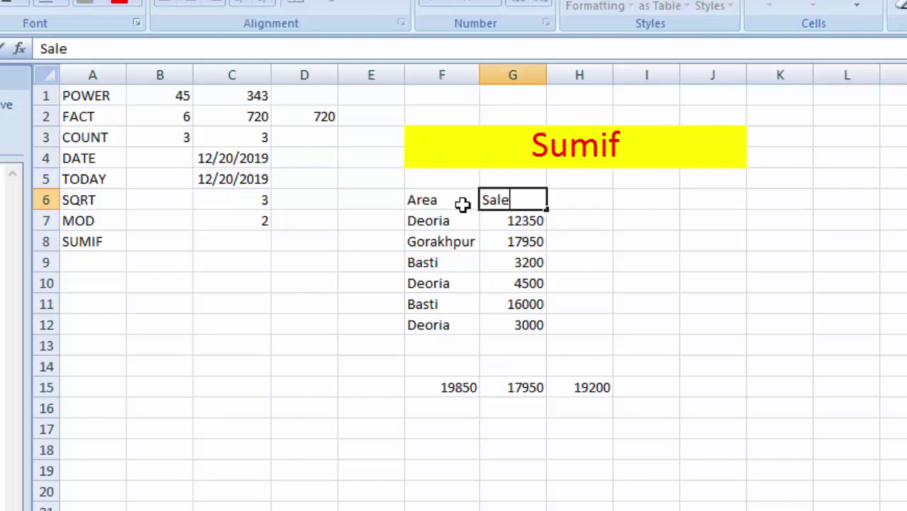
text(s)
key(Return)
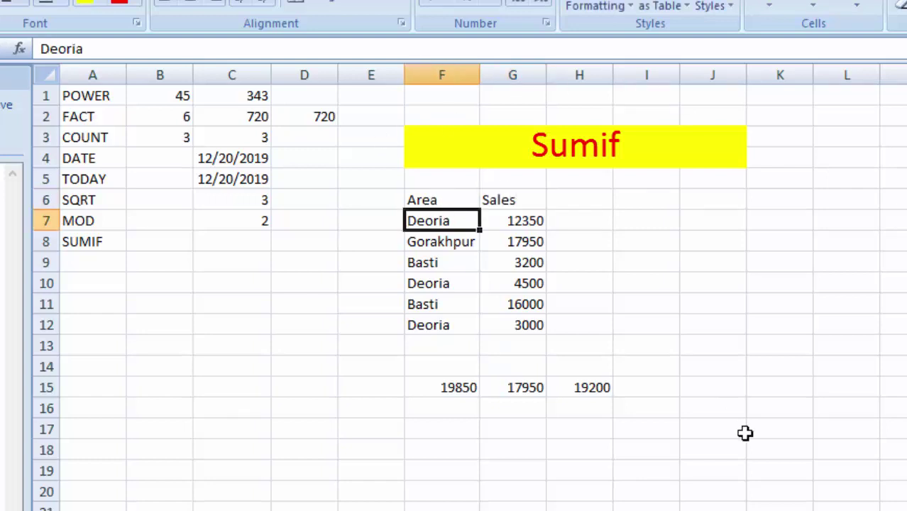
drag(447, 386, 568, 384)
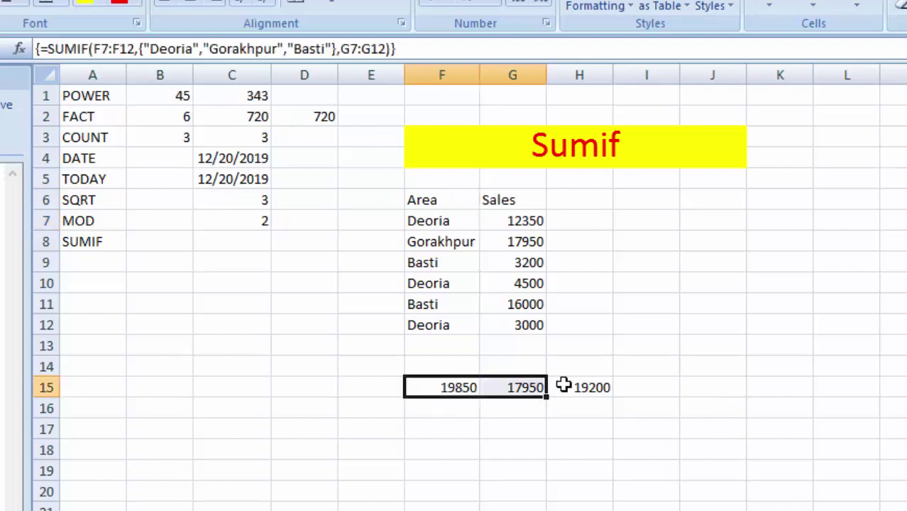
click(441, 383)
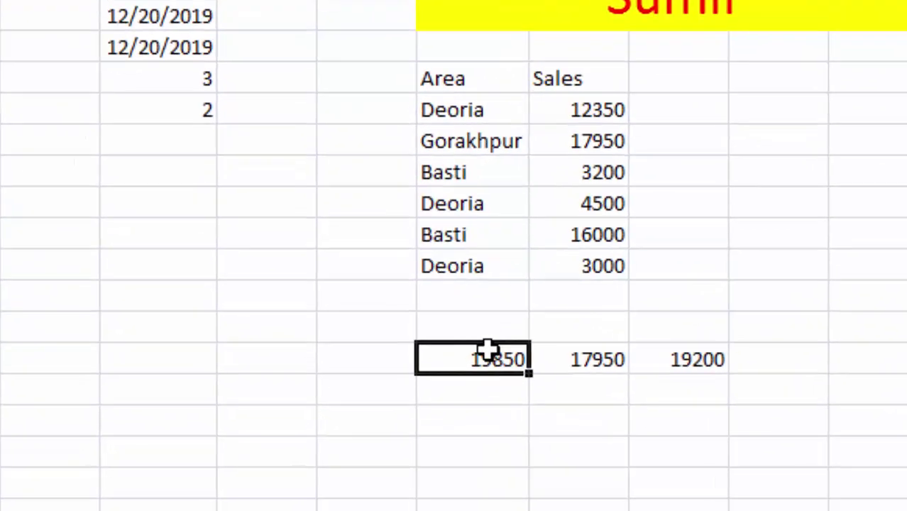
Label the first two totals Deoria and Gorakhpur in row 14.
click(450, 365)
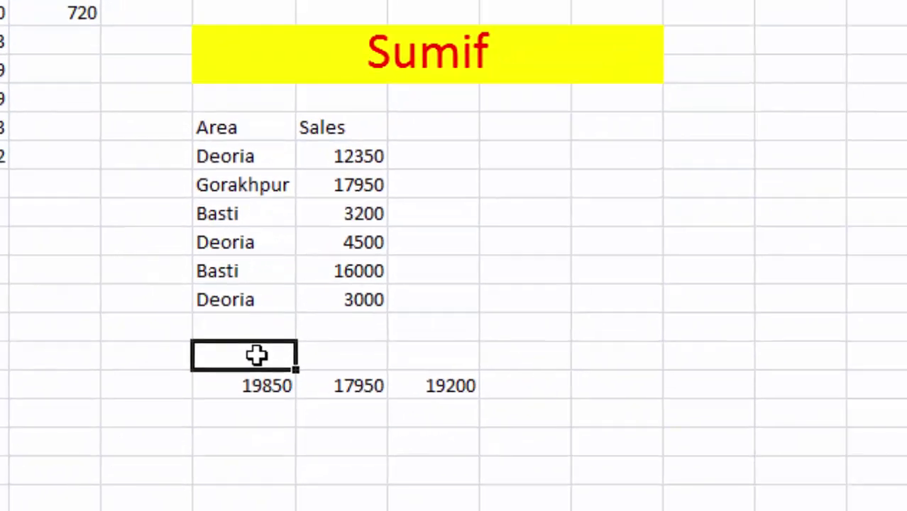
text(Deo)
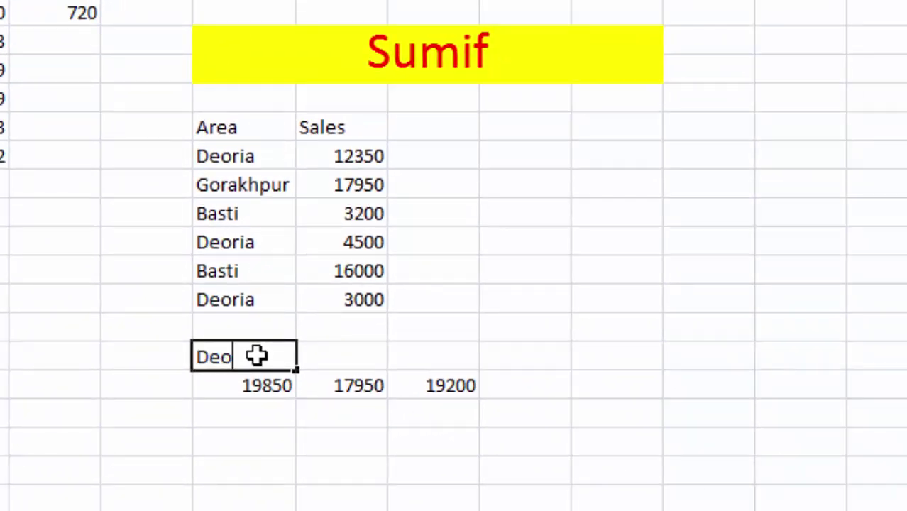
text(ria)
key(Tab)
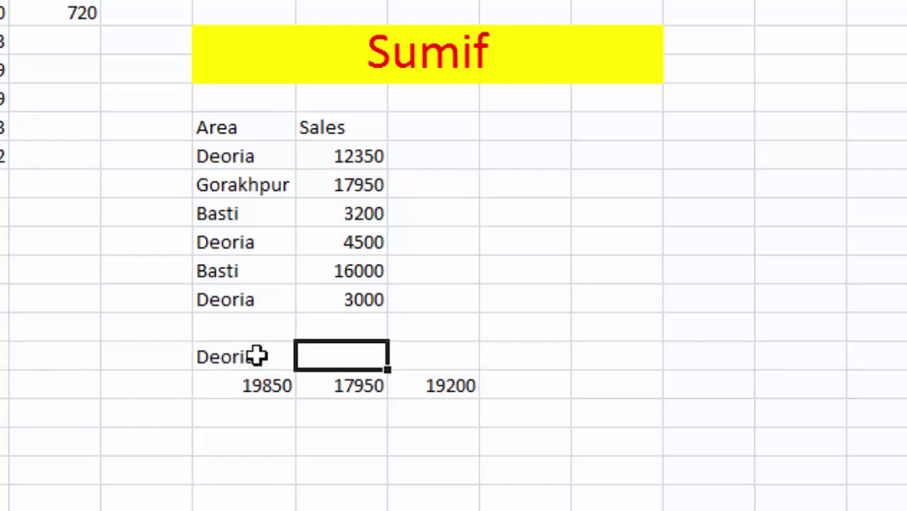
text(Gor)
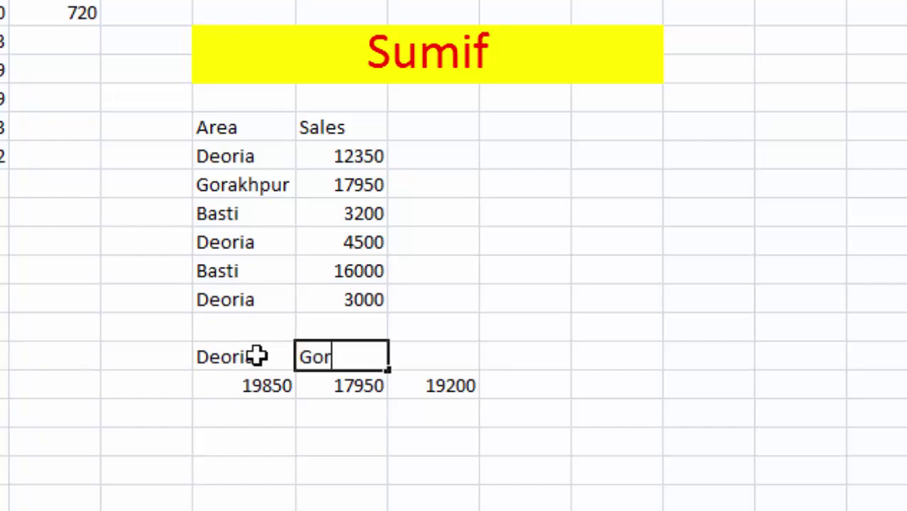
text(akhpur)
key(Tab)
Copy Basti into H14 above 19200 and widen the Sales column to fit Gorakhpur.
click(239, 276)
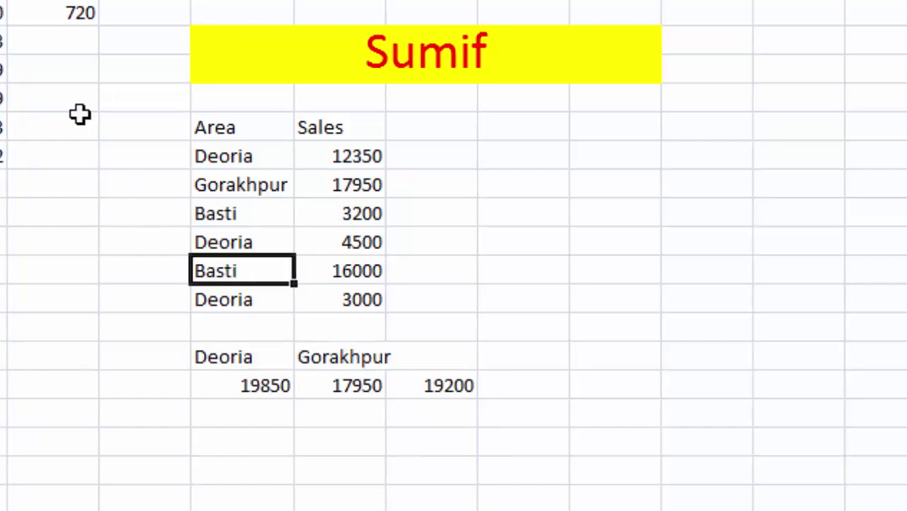
key(ctrl+c)
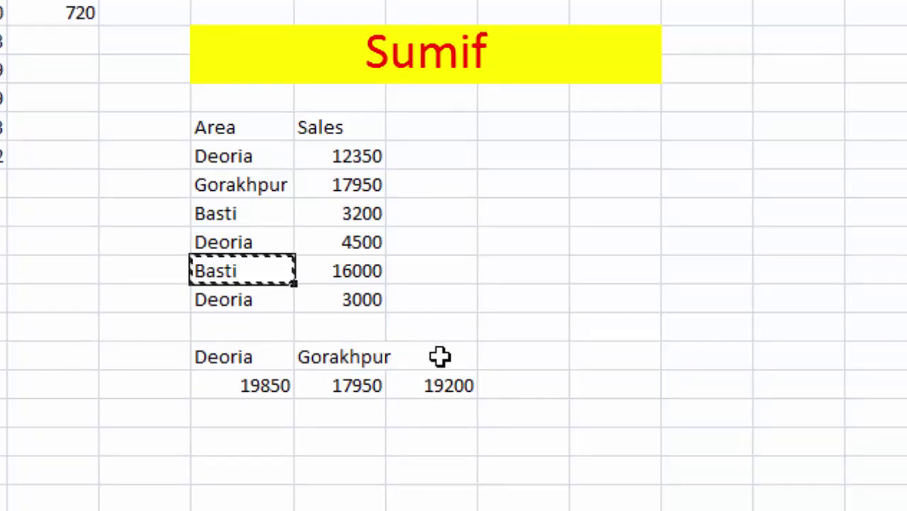
click(439, 356)
key(ctrl+v)
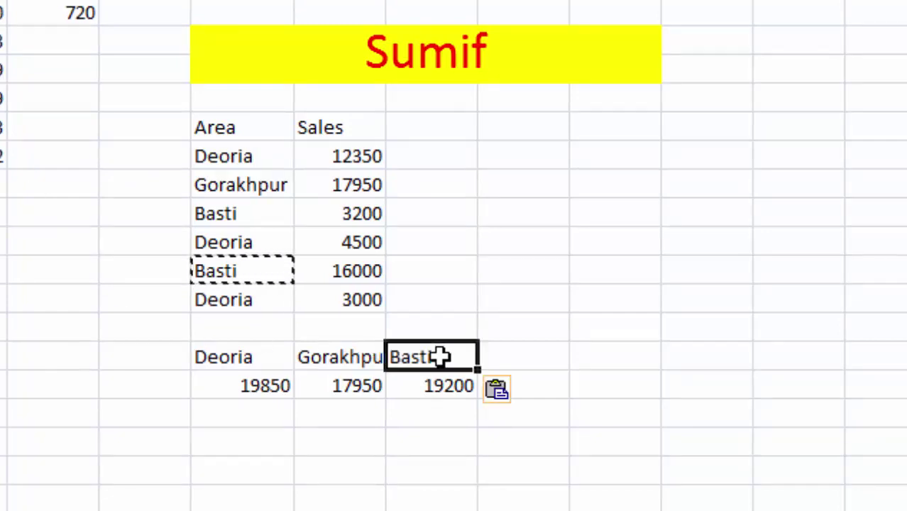
key(Escape)
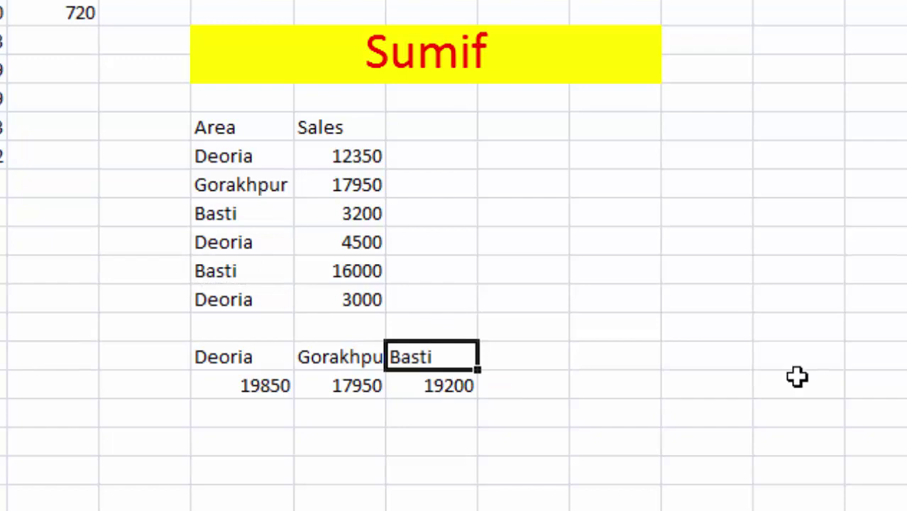
click(638, 437)
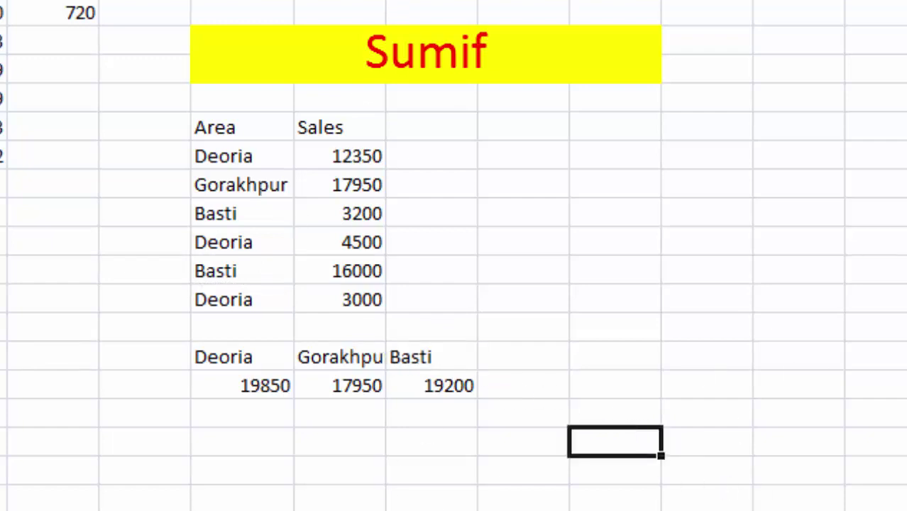
drag(385, 0, 397, 0)
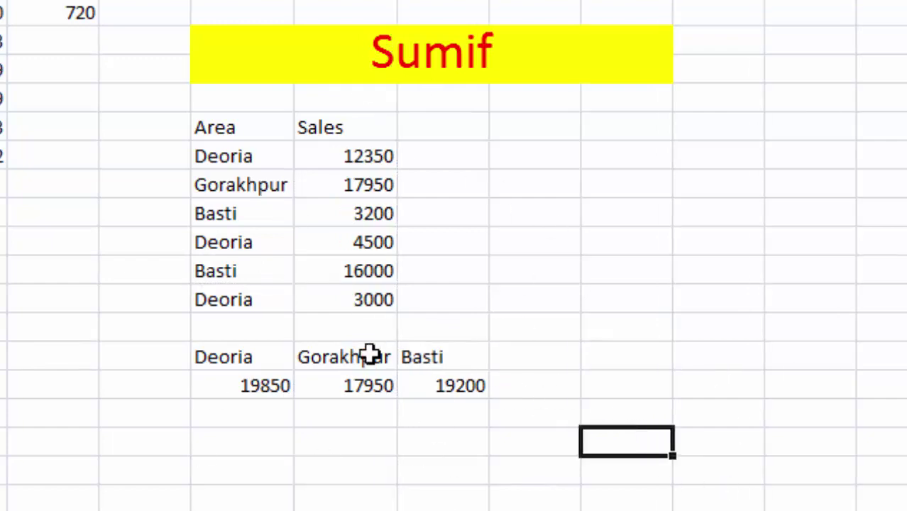